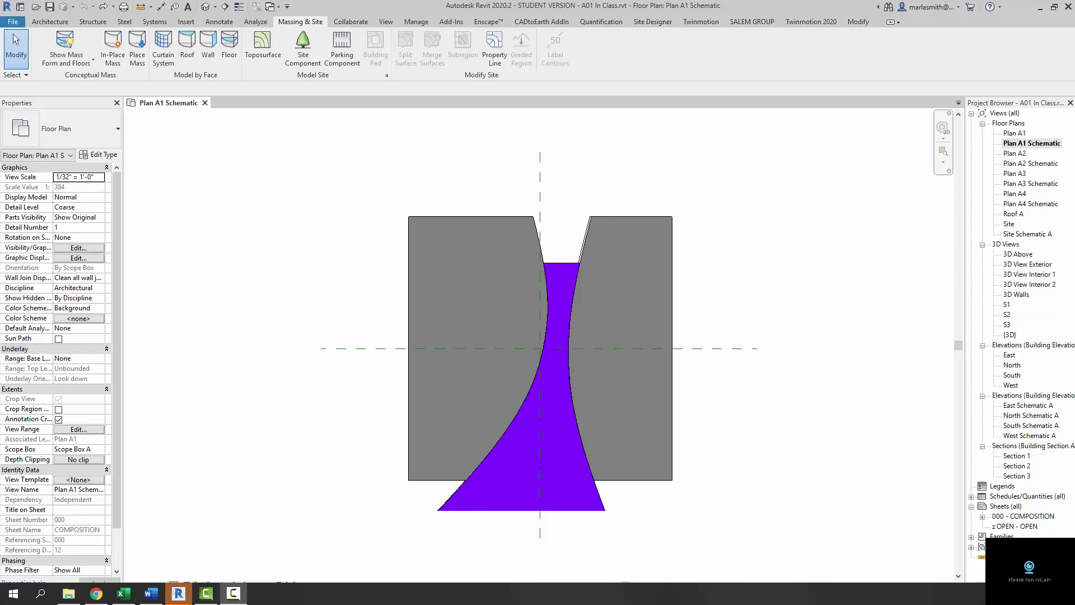
{"action": "double_click", "coordinate": [1014, 377]}
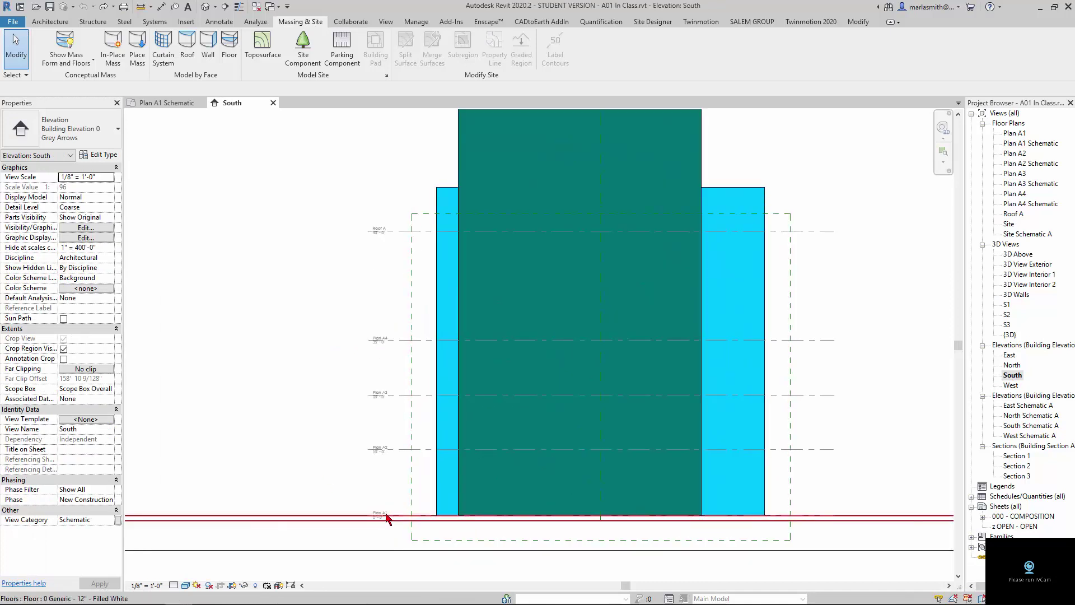
{"action": "scroll", "coordinate": [379, 377], "scroll_direction": "up", "scroll_amount": 2}
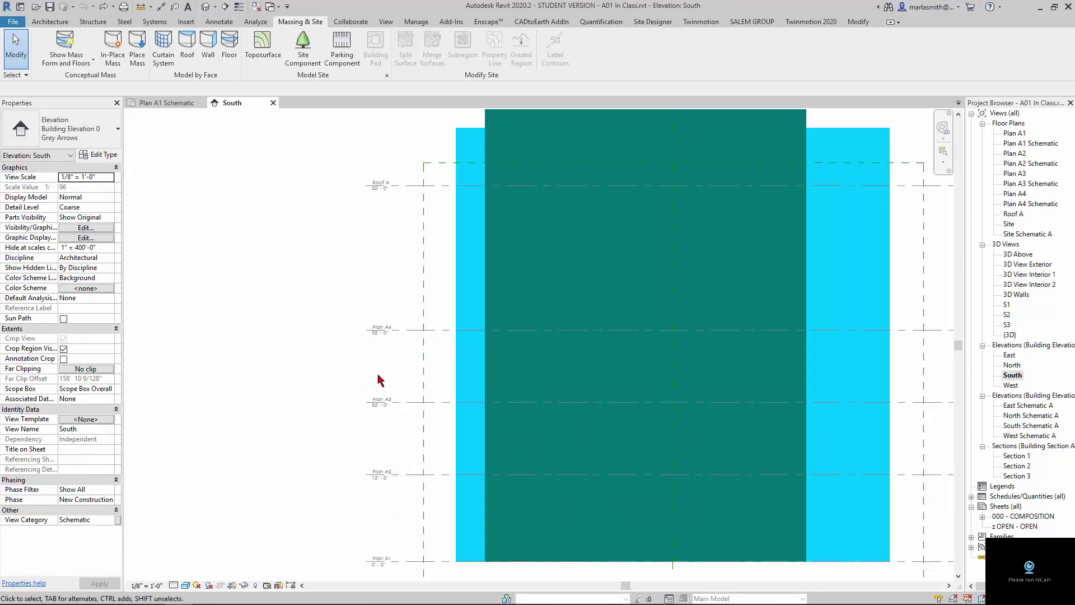
{"action": "scroll", "coordinate": [378, 380], "scroll_direction": "up", "scroll_amount": 2}
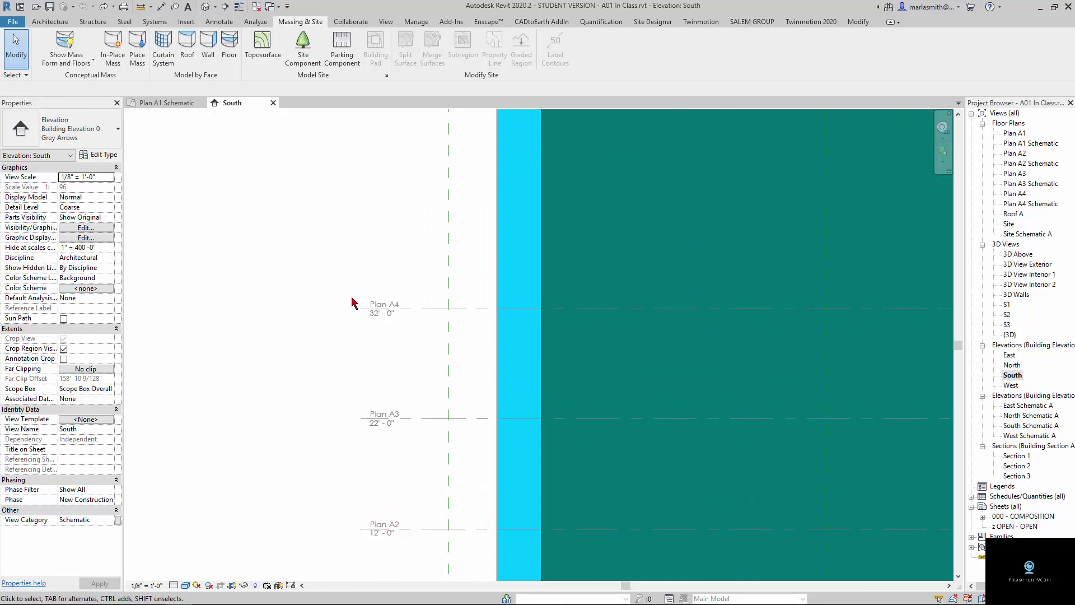
{"action": "scroll", "coordinate": [359, 297], "scroll_direction": "down", "scroll_amount": 3}
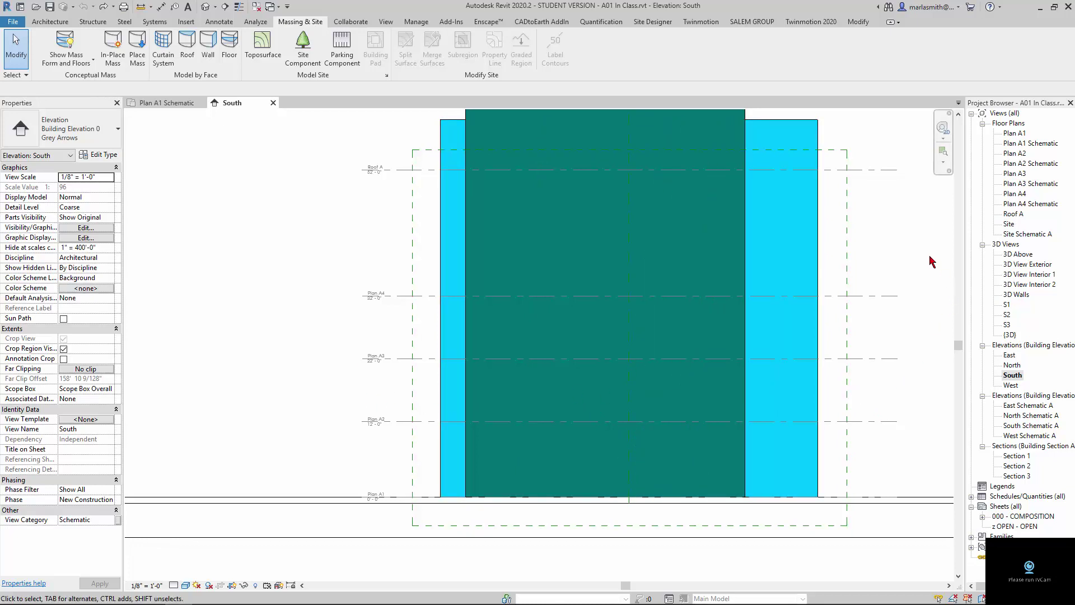
Tile the South elevation beside Plan A1 Schematic (WT) and zoom both views to fit (ZA).
{"action": "key", "text": "w"}
{"action": "key", "text": "t"}
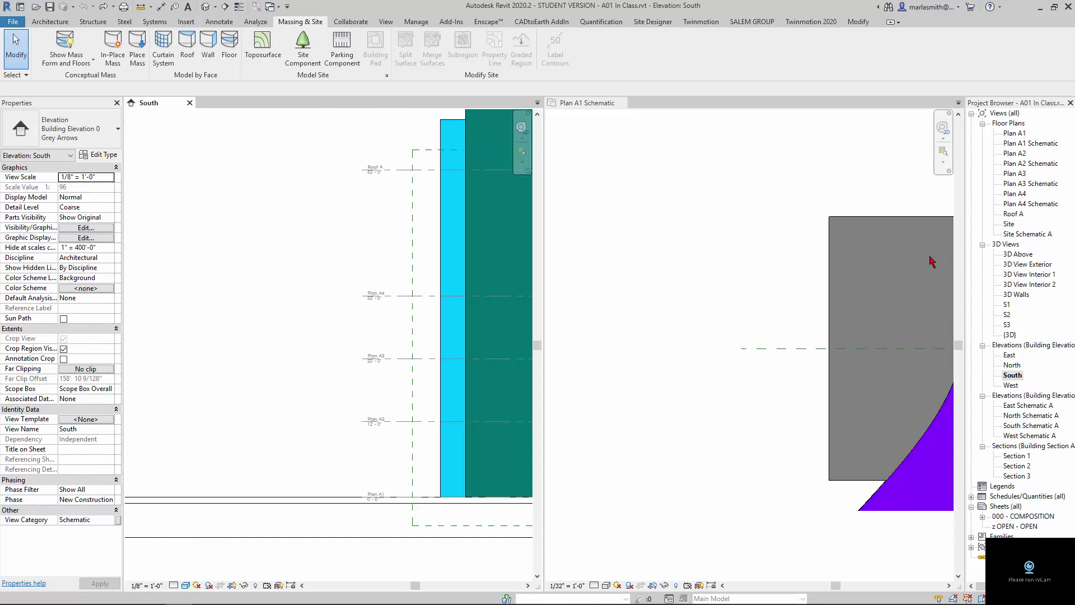
{"action": "key", "text": "z"}
{"action": "key", "text": "a"}
{"action": "scroll", "coordinate": [331, 364], "scroll_direction": "up", "scroll_amount": 2}
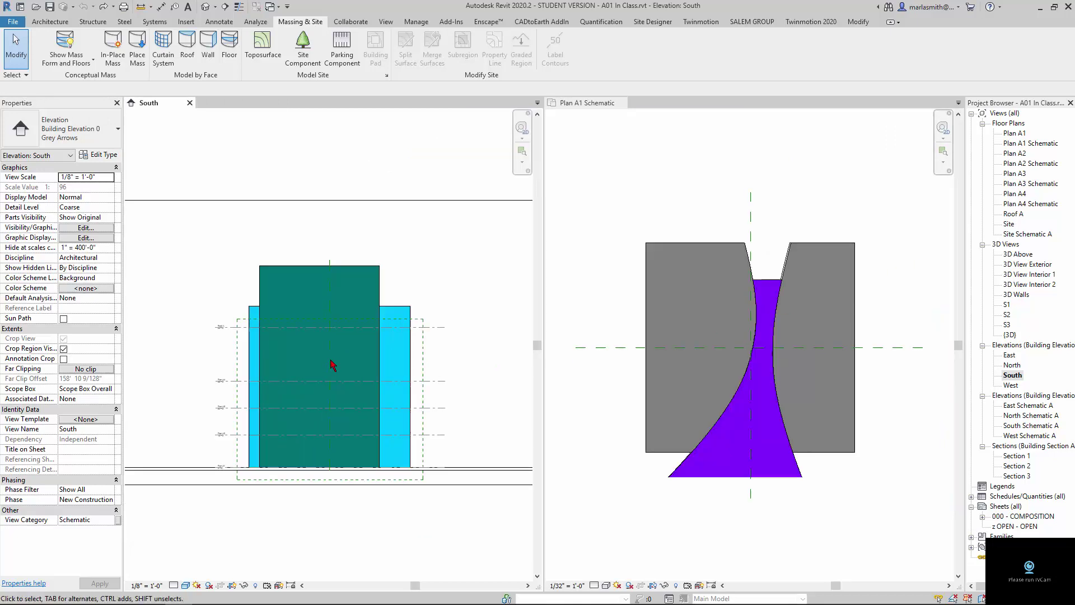
{"action": "scroll", "coordinate": [331, 364], "scroll_direction": "up", "scroll_amount": 2}
{"action": "left_click", "coordinate": [650, 186]}
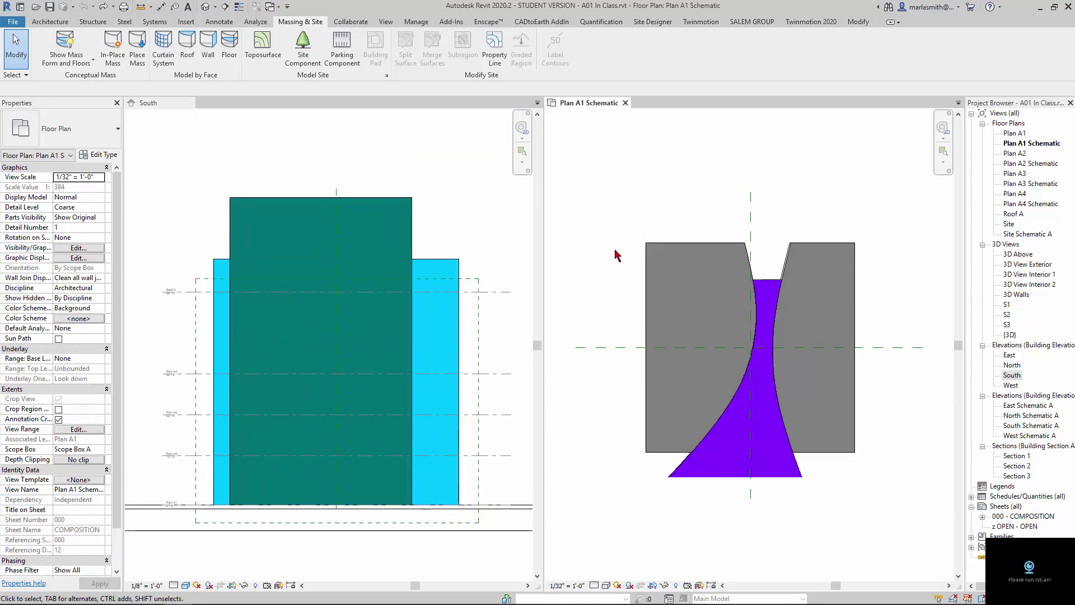
{"action": "scroll", "coordinate": [616, 277], "scroll_direction": "up", "scroll_amount": 1}
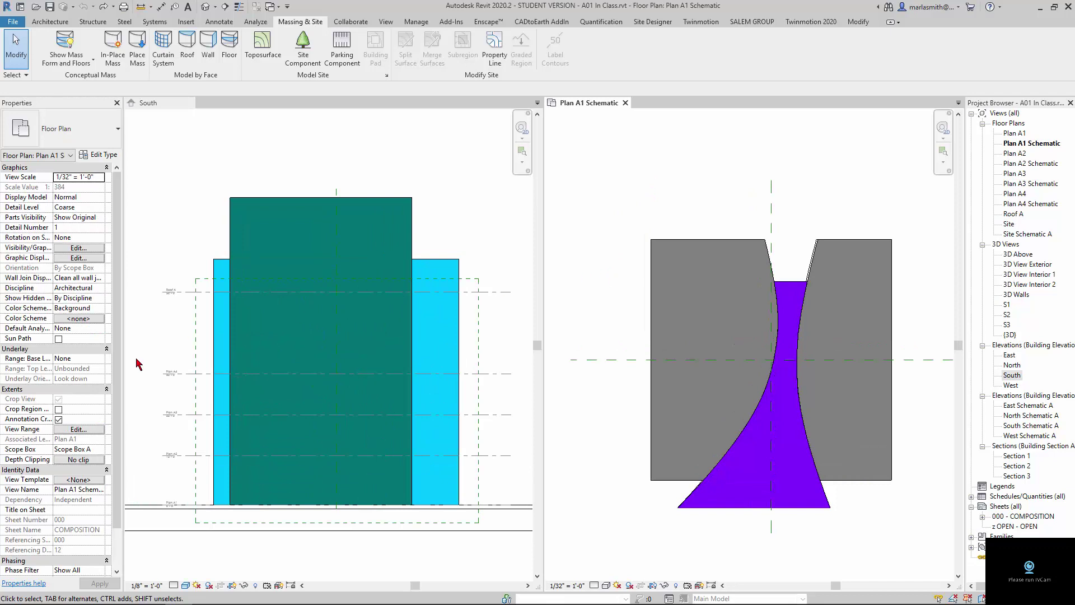
Preview Plan A1's view range with a 1' 0" cut plane, then restore it to 4' 0".
{"action": "left_click", "coordinate": [79, 430]}
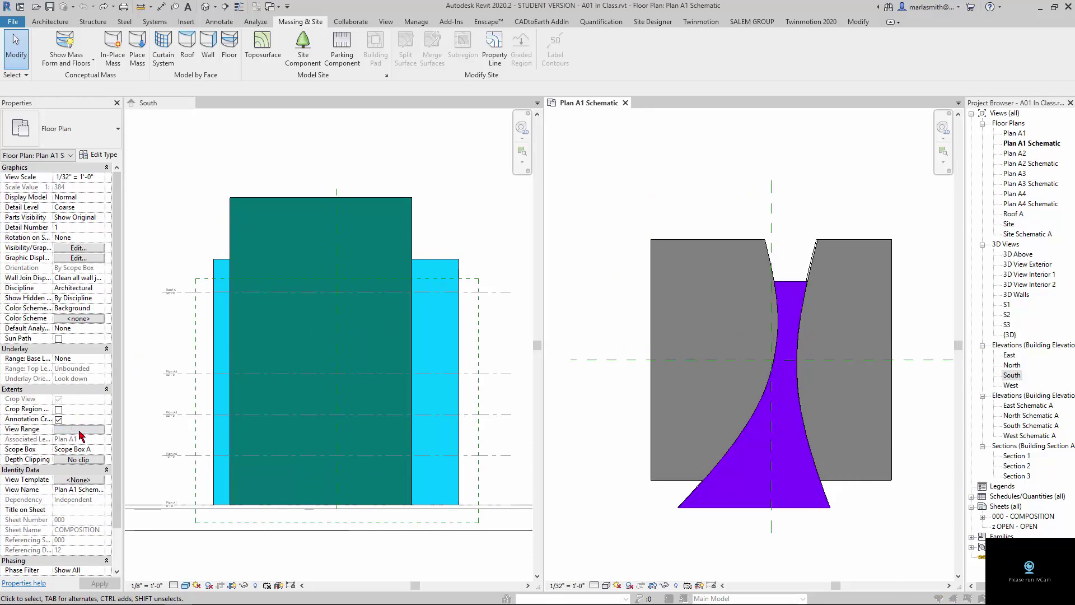
{"action": "left_click_drag", "start_coordinate": [699, 11], "coordinate": [650, 50]}
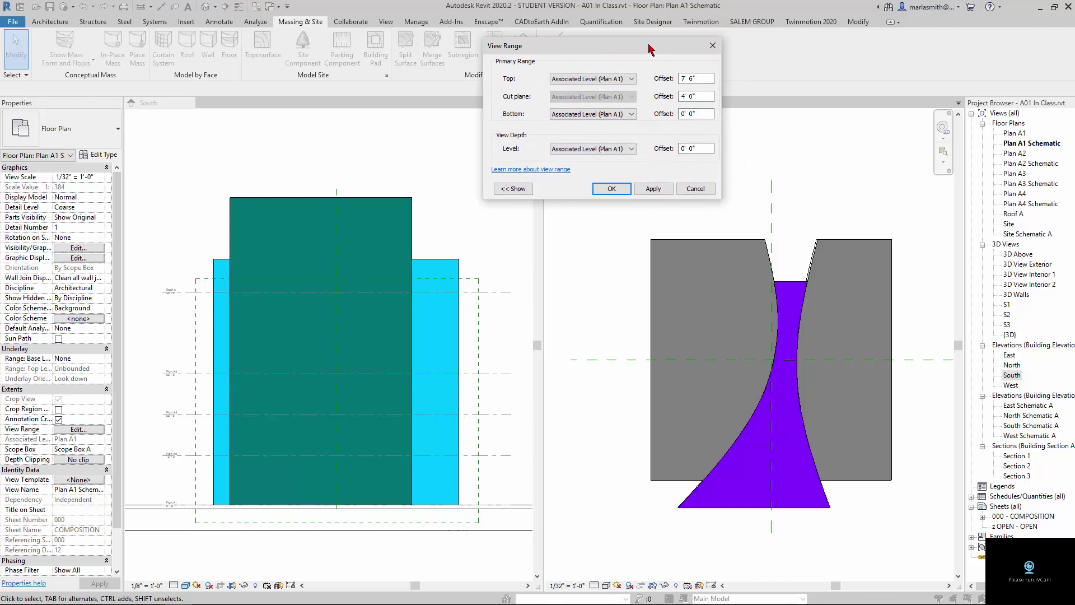
{"action": "left_click", "coordinate": [513, 189]}
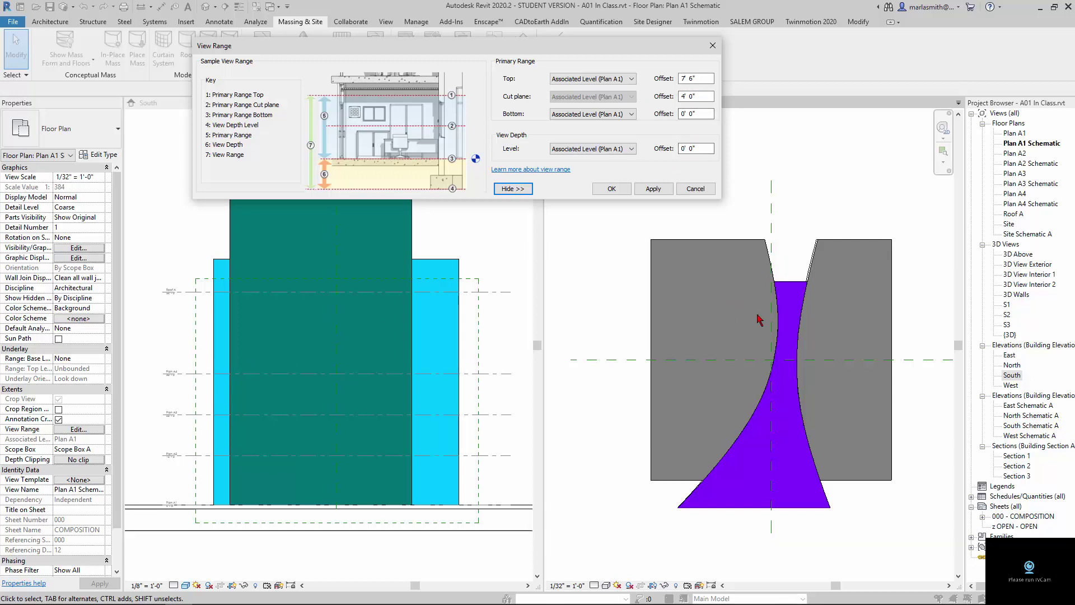
{"action": "left_click_drag", "start_coordinate": [703, 97], "coordinate": [678, 96]}
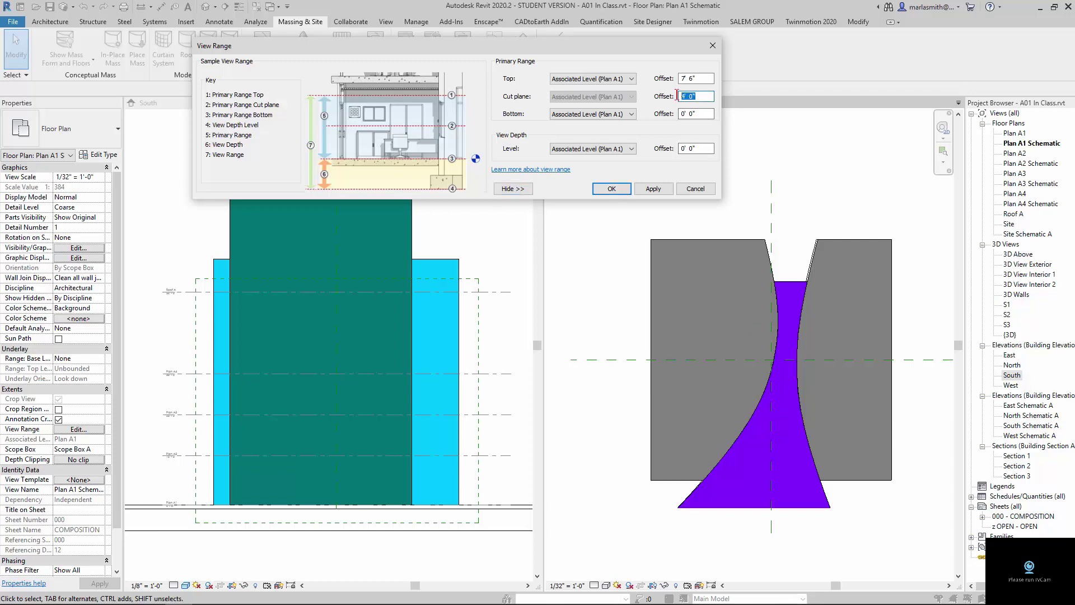
{"action": "type", "text": "1"}
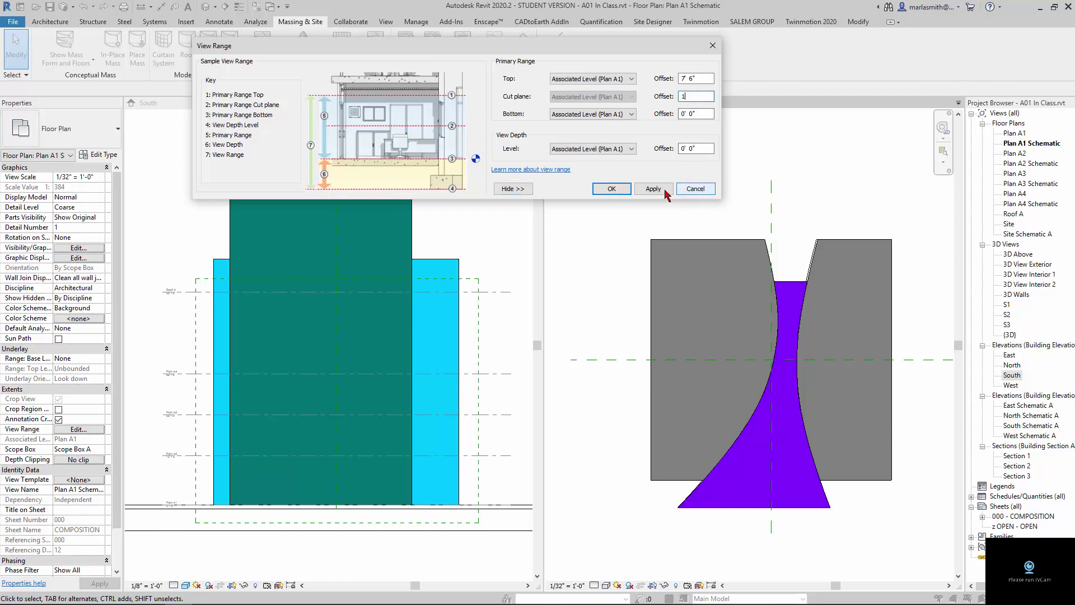
{"action": "left_click", "coordinate": [654, 189]}
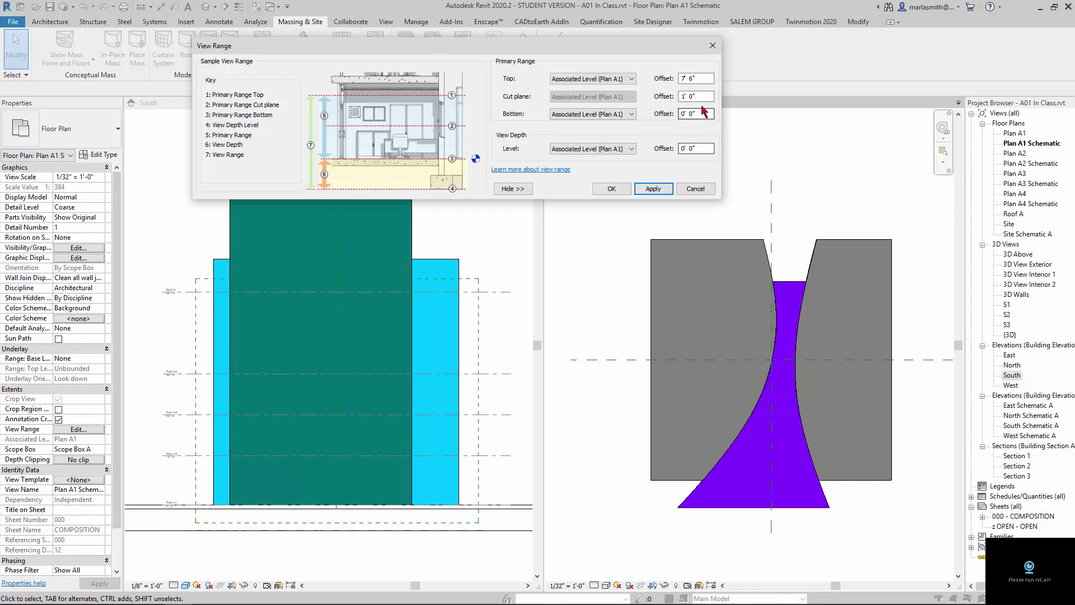
{"action": "left_click_drag", "start_coordinate": [704, 97], "coordinate": [666, 104]}
{"action": "type", "text": "4"}
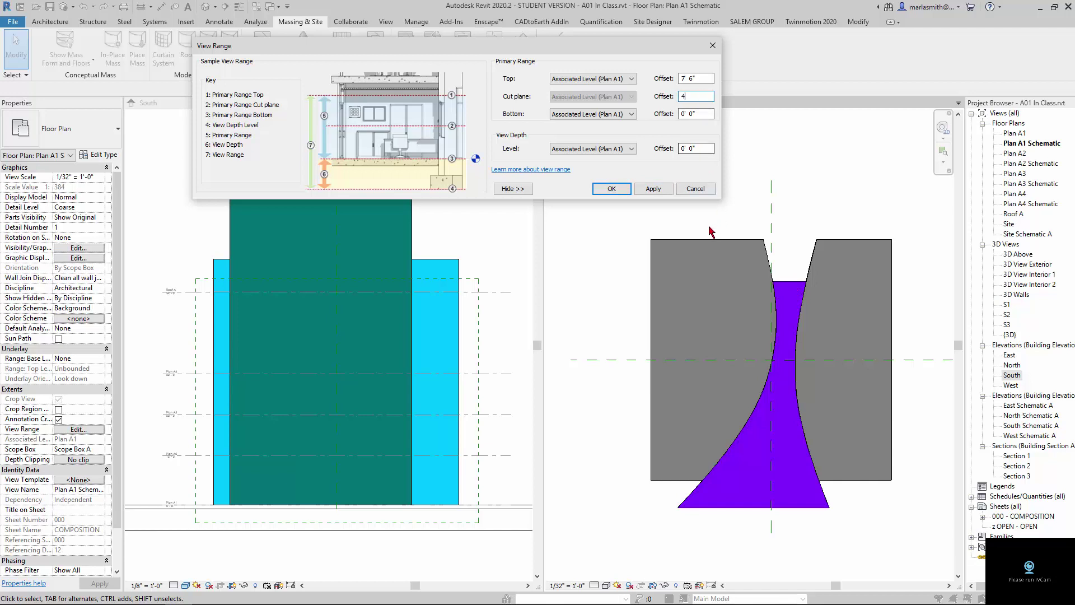
{"action": "left_click", "coordinate": [663, 190]}
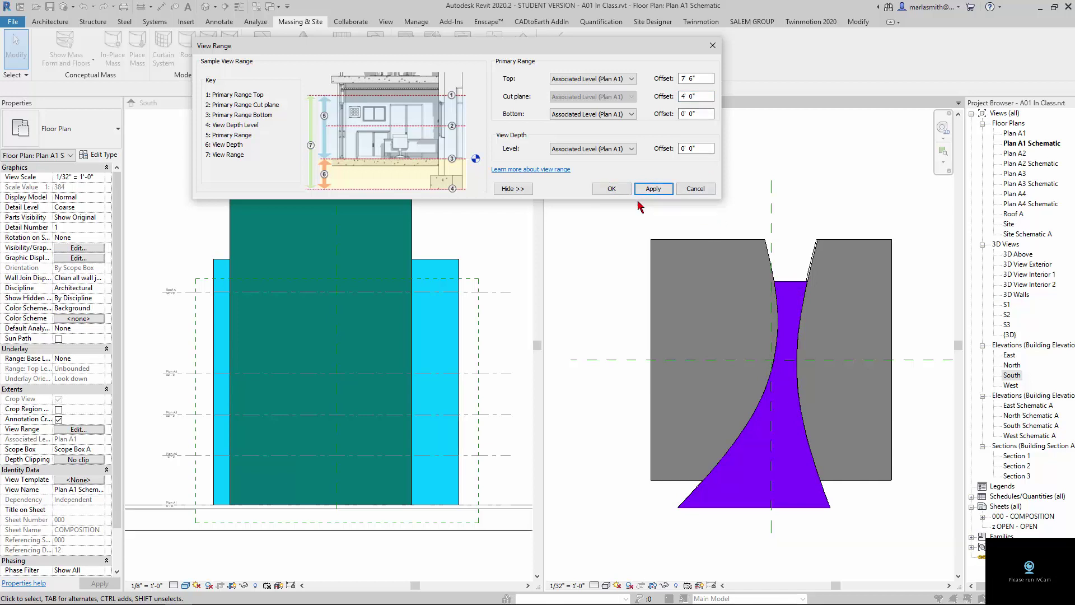
{"action": "left_click", "coordinate": [612, 189]}
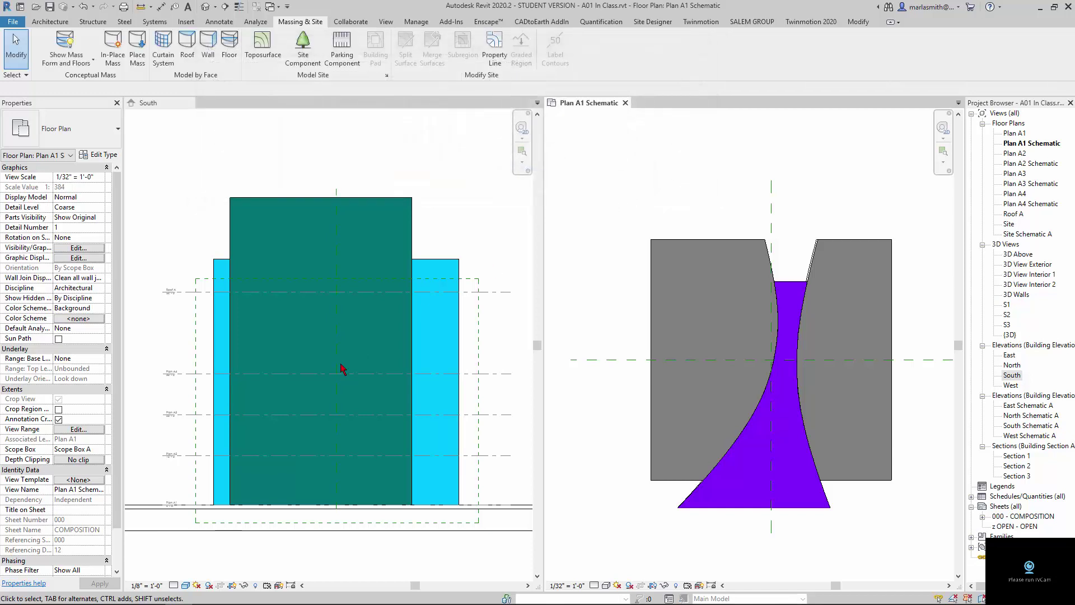
Open the Plan A2 Schematic view tiled beside the South elevation.
{"action": "double_click", "coordinate": [1032, 164]}
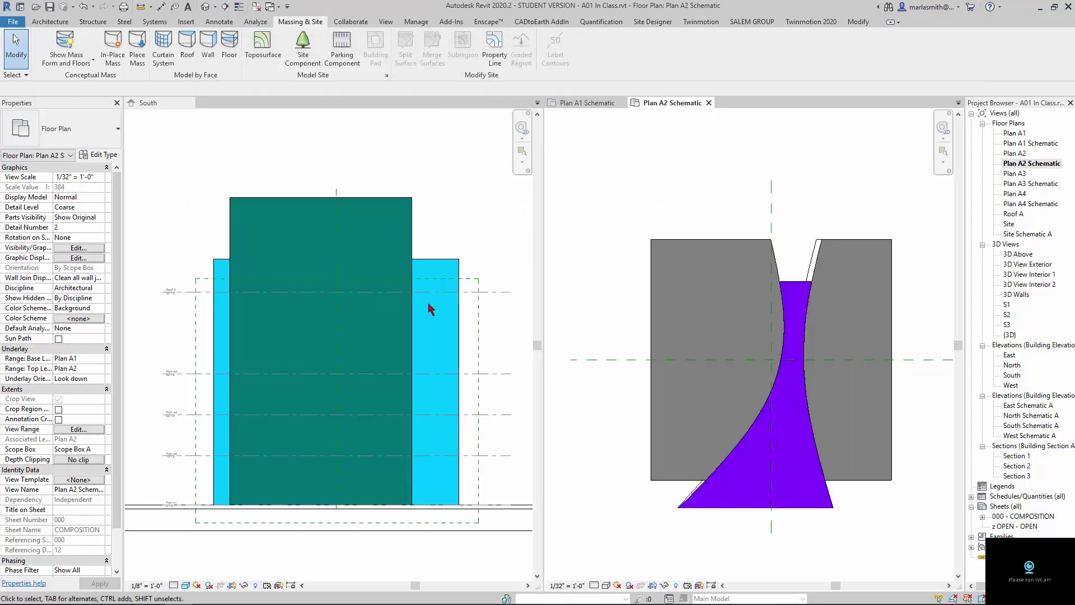
{"action": "left_click", "coordinate": [168, 339]}
{"action": "scroll", "coordinate": [184, 473], "scroll_direction": "up", "scroll_amount": 2}
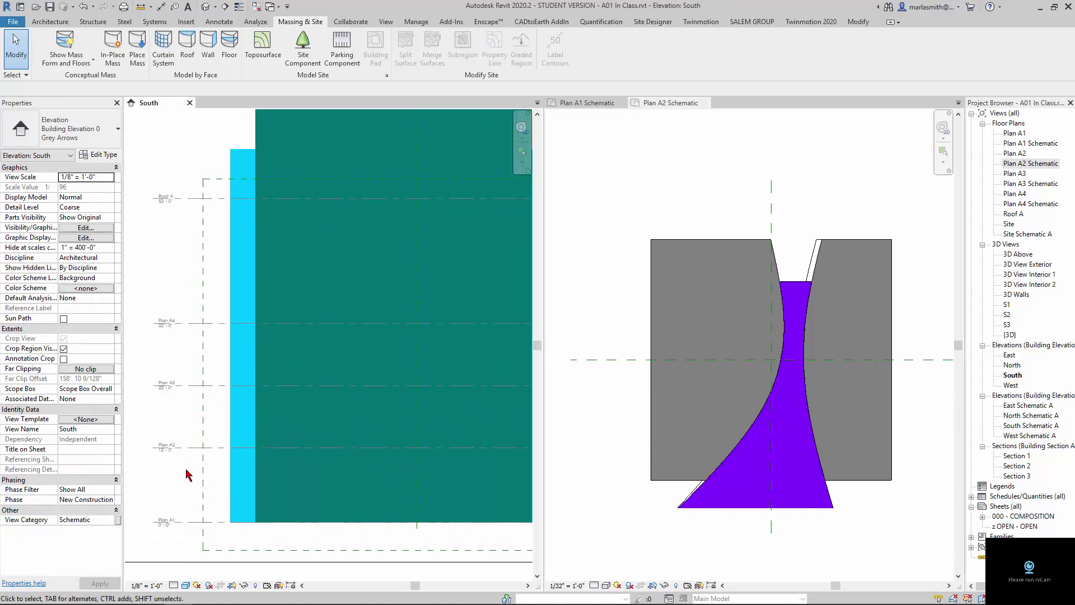
Try moving level Plan A2 to 1'-0", then undo so it stays at 12'-0".
{"action": "left_click", "coordinate": [216, 448]}
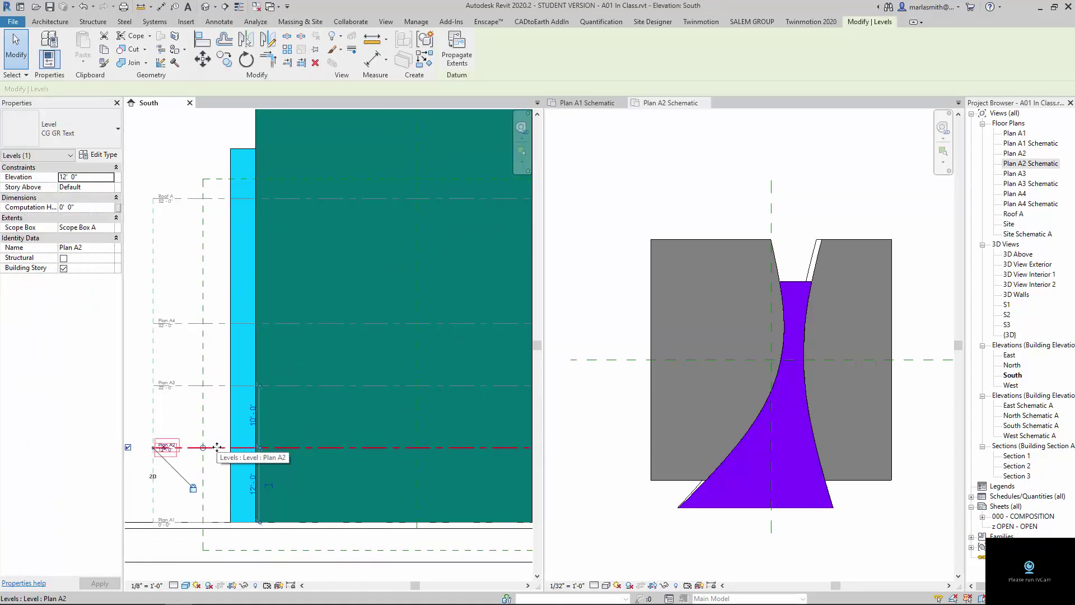
{"action": "left_click", "coordinate": [256, 496]}
{"action": "type", "text": "1"}
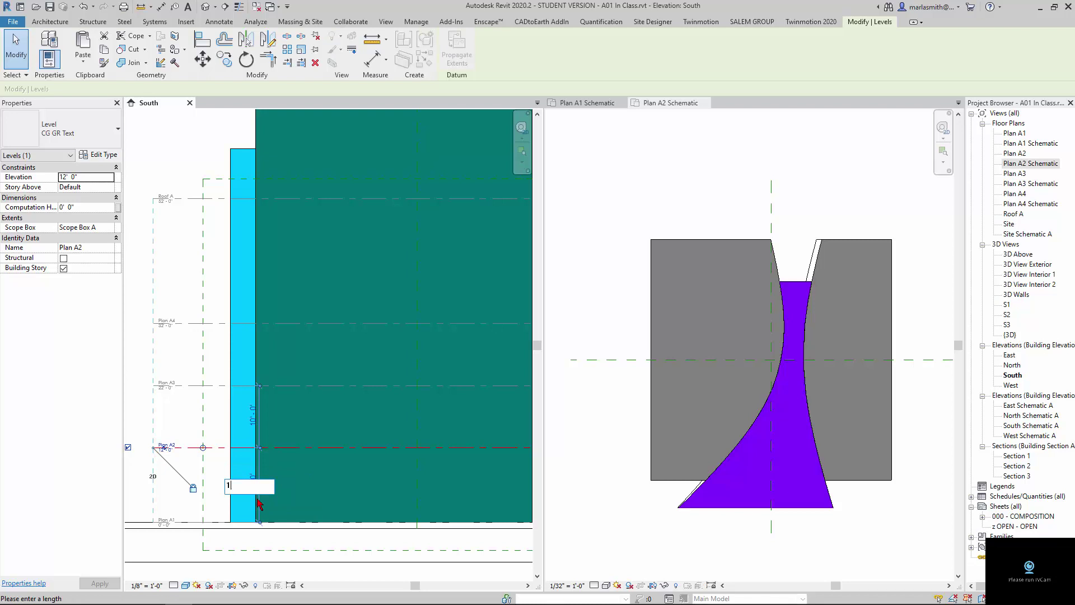
{"action": "key", "text": "Return"}
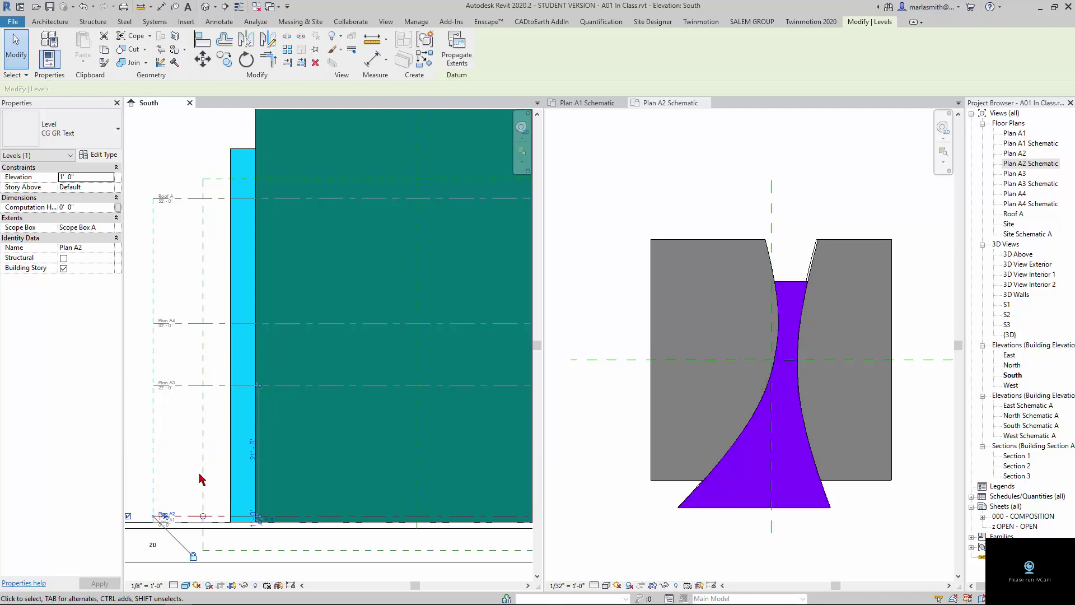
{"action": "key", "text": "ctrl+z"}
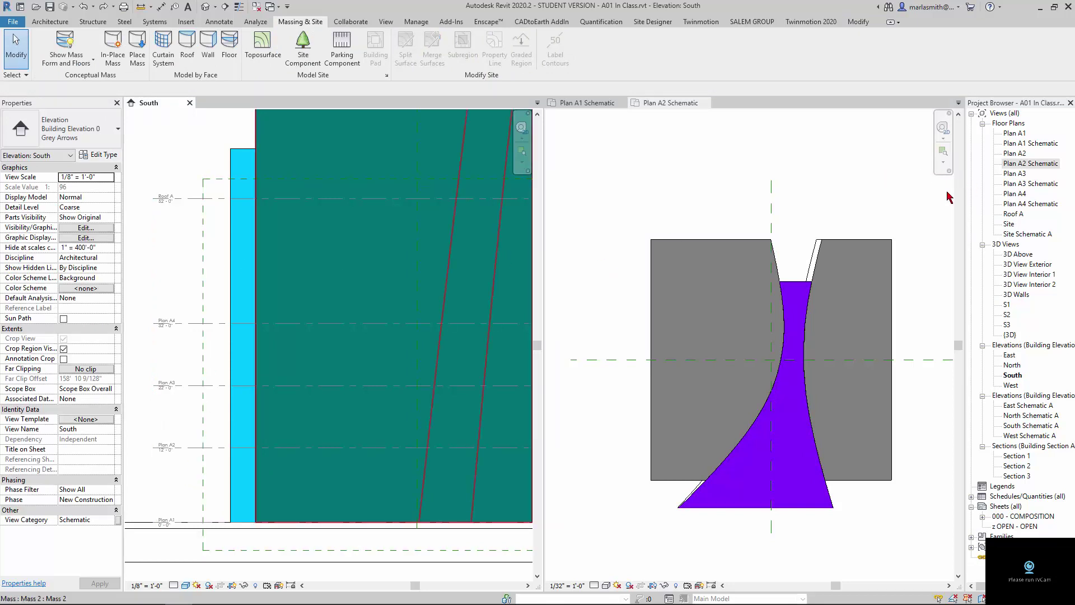
{"action": "scroll", "coordinate": [239, 311], "scroll_direction": "down", "scroll_amount": 1}
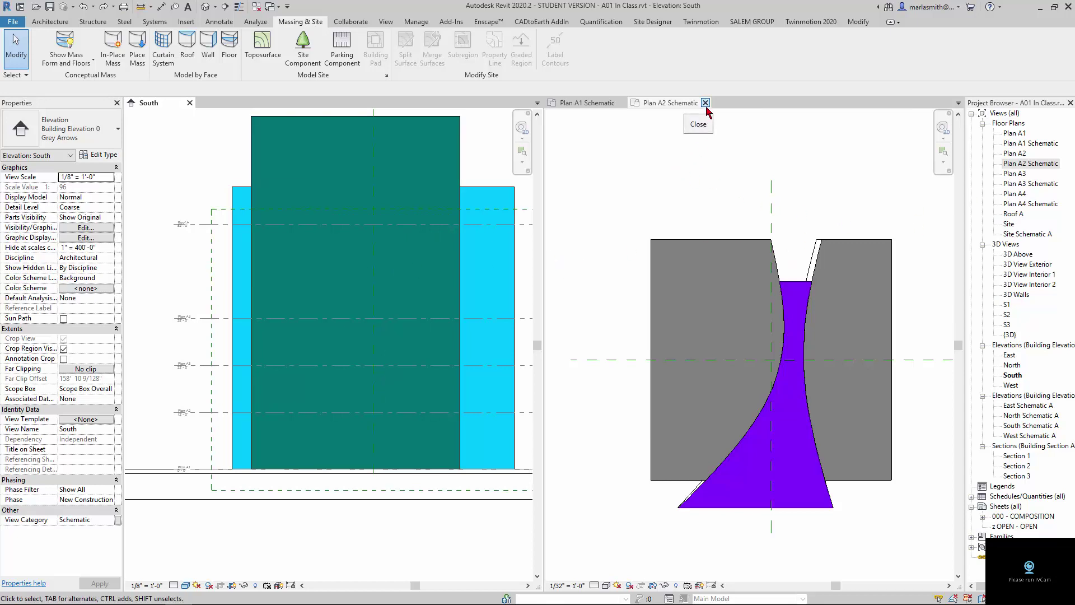
Close the Plan A2 and Plan A1 Schematic views and pan South to show Roof A.
{"action": "left_click", "coordinate": [705, 103]}
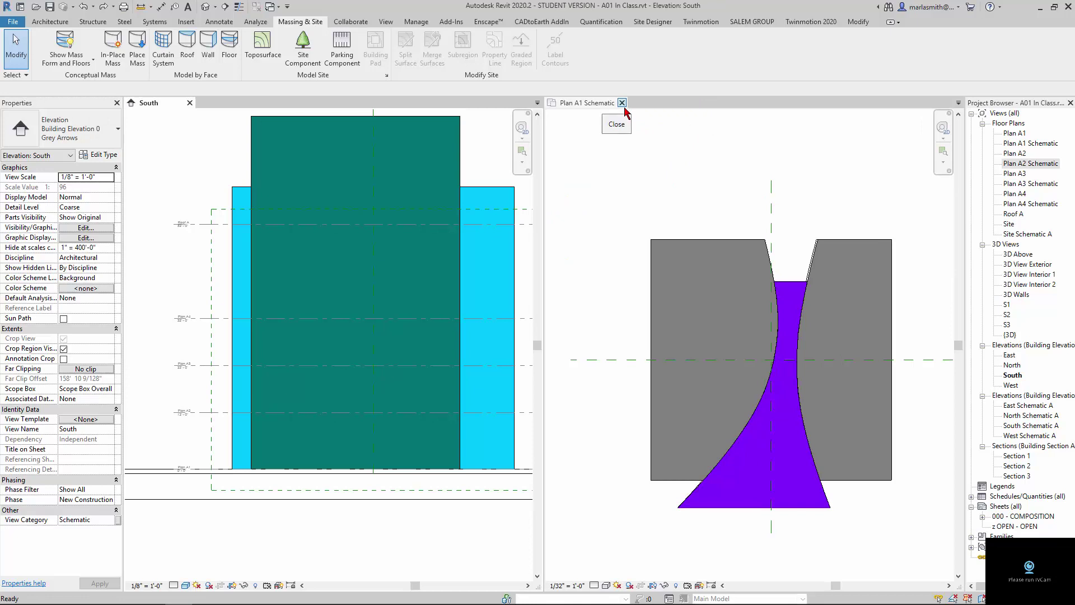
{"action": "left_click", "coordinate": [622, 103]}
{"action": "scroll", "coordinate": [468, 331], "scroll_direction": "down", "scroll_amount": 2}
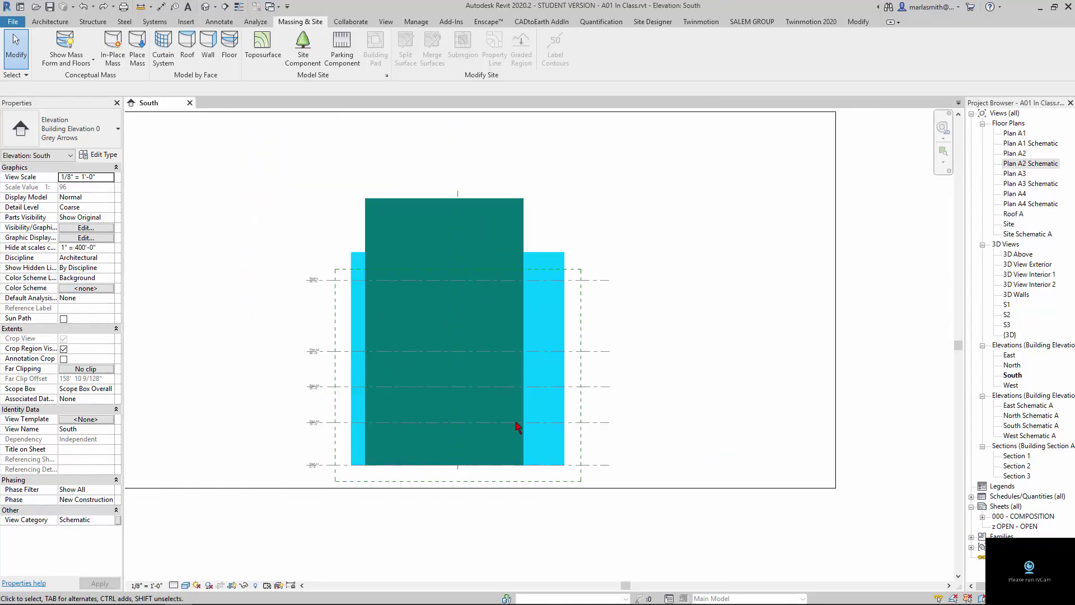
{"action": "scroll", "coordinate": [504, 365], "scroll_direction": "up", "scroll_amount": 4}
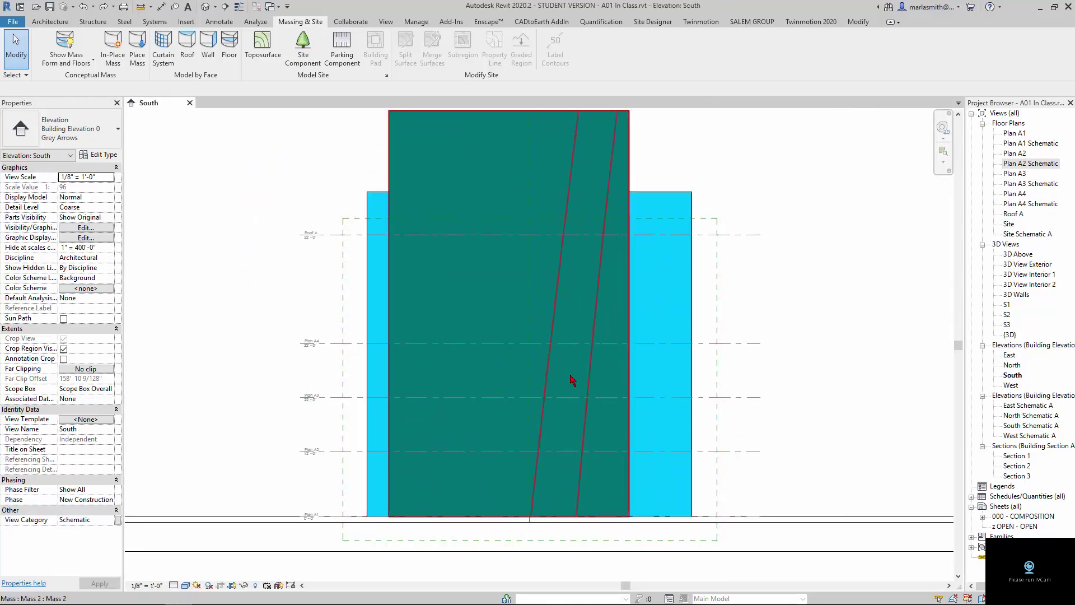
{"action": "middle_click_drag", "start_coordinate": [496, 273], "coordinate": [501, 352]}
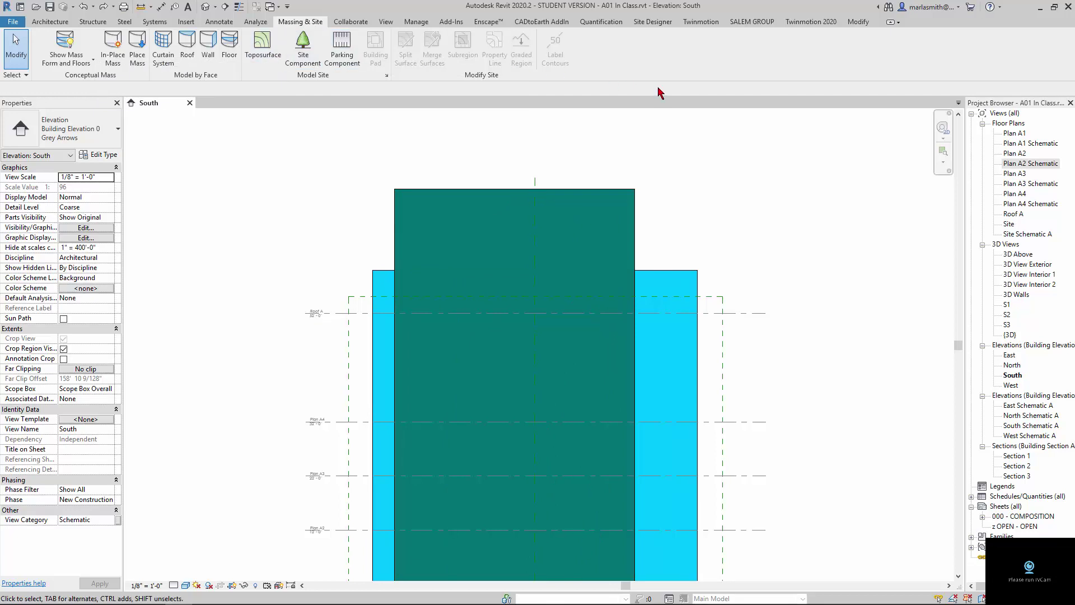
{"action": "left_click", "coordinate": [859, 22]}
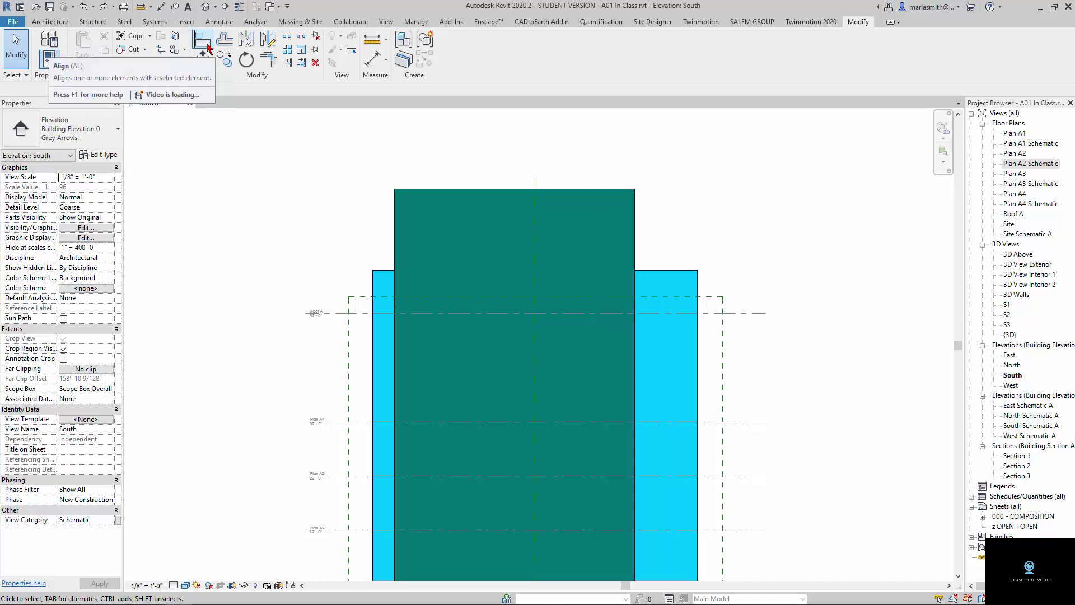
Align the Roof A level to the tall mass's top edge, disassociating it from the scope box.
{"action": "left_click", "coordinate": [206, 44]}
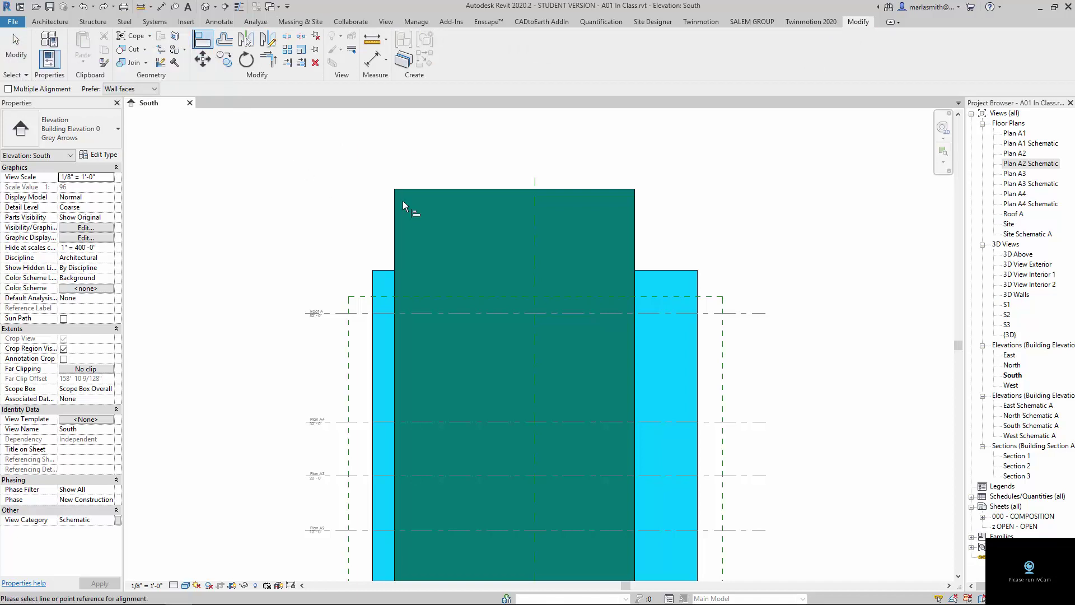
{"action": "left_click", "coordinate": [452, 188]}
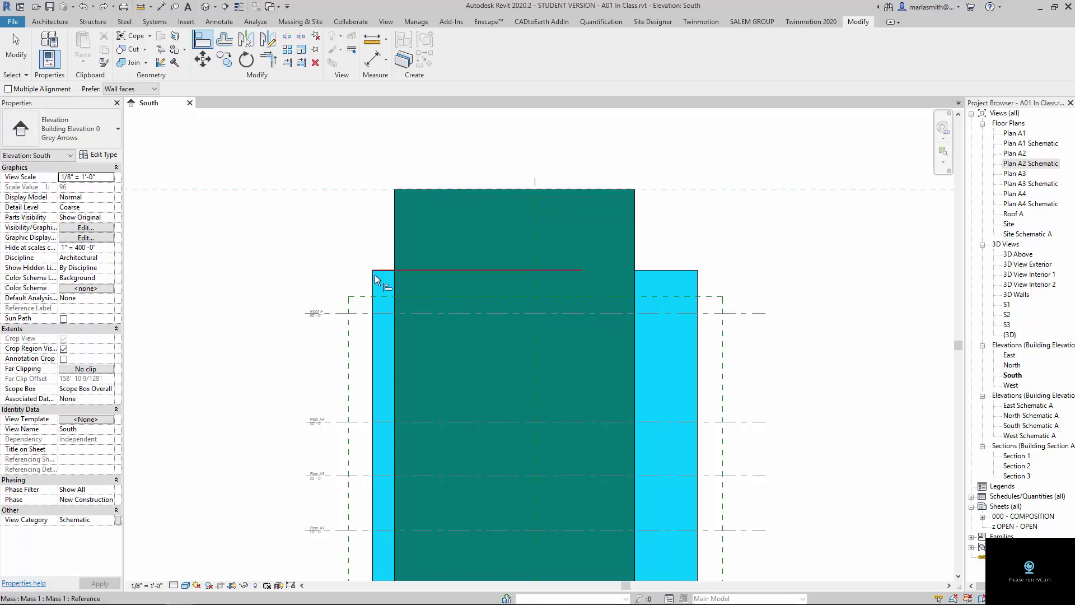
{"action": "left_click", "coordinate": [361, 314]}
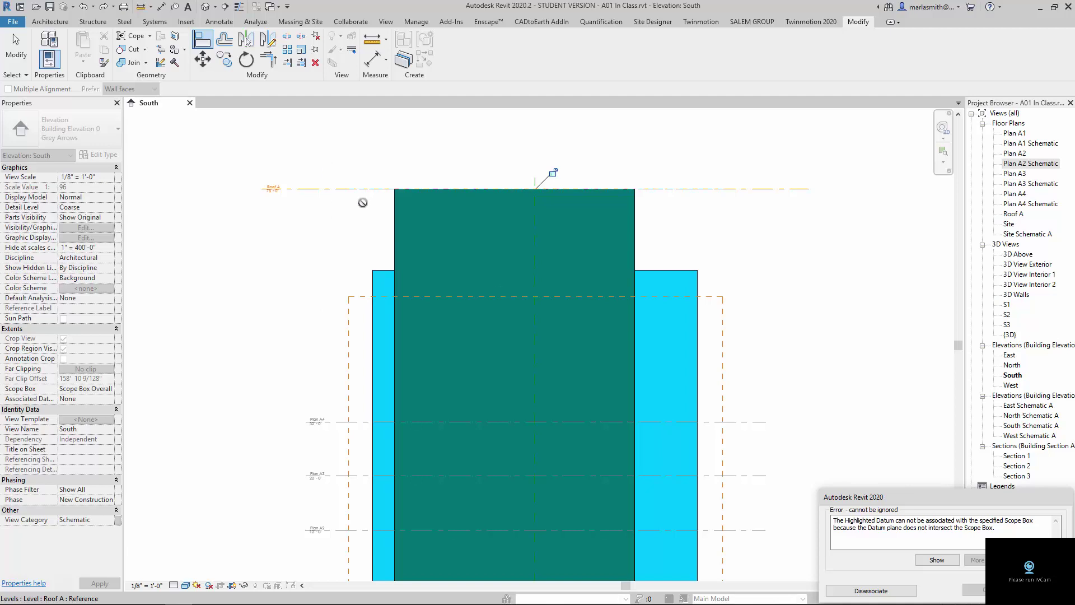
{"action": "left_click", "coordinate": [875, 595]}
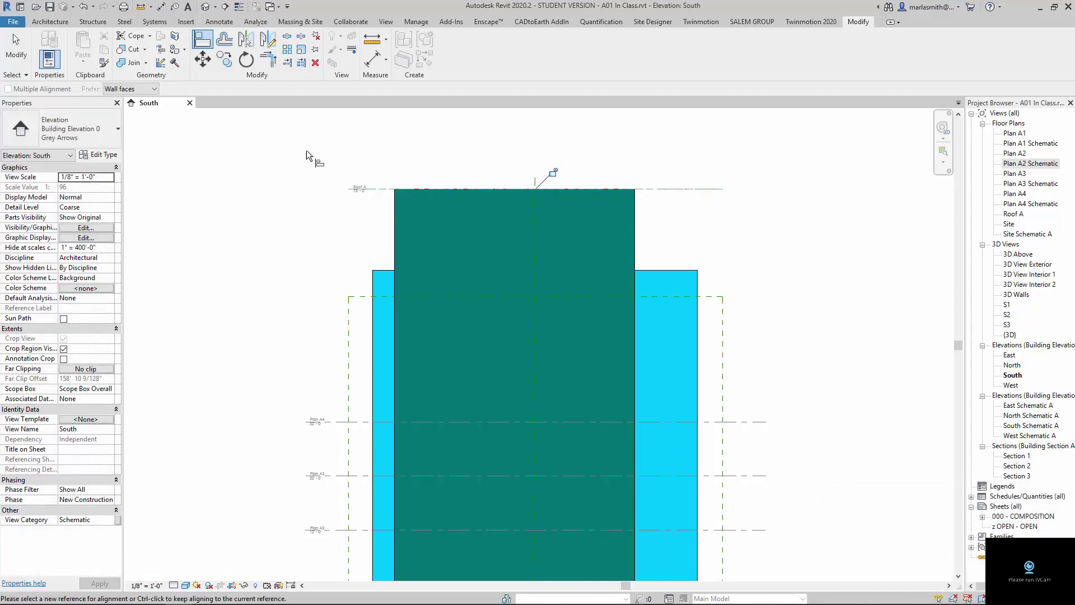
Start the Level tool with a 10' 0" offset in Pick Lines mode.
{"action": "key", "text": "Escape"}
{"action": "key", "text": "Escape"}
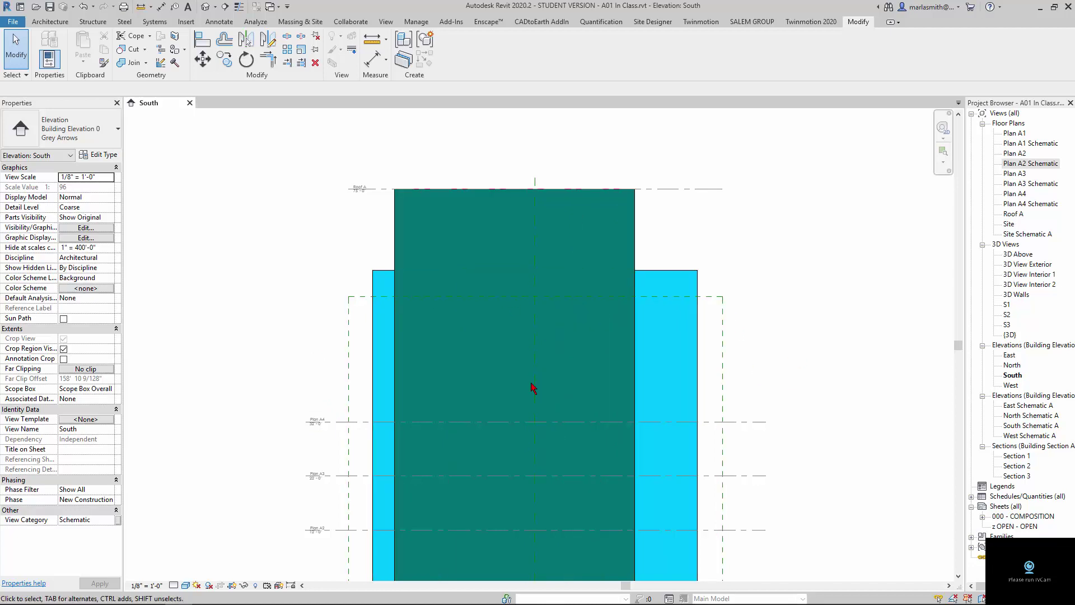
{"action": "scroll", "coordinate": [555, 361], "scroll_direction": "up", "scroll_amount": 2}
{"action": "scroll", "coordinate": [509, 373], "scroll_direction": "down", "scroll_amount": 2}
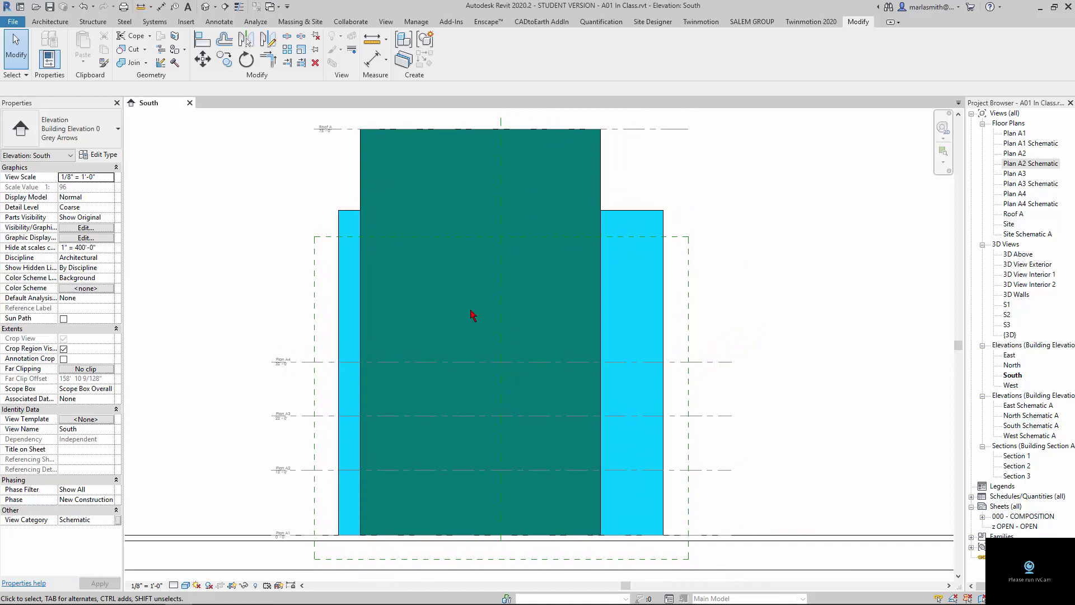
{"action": "left_click", "coordinate": [50, 22]}
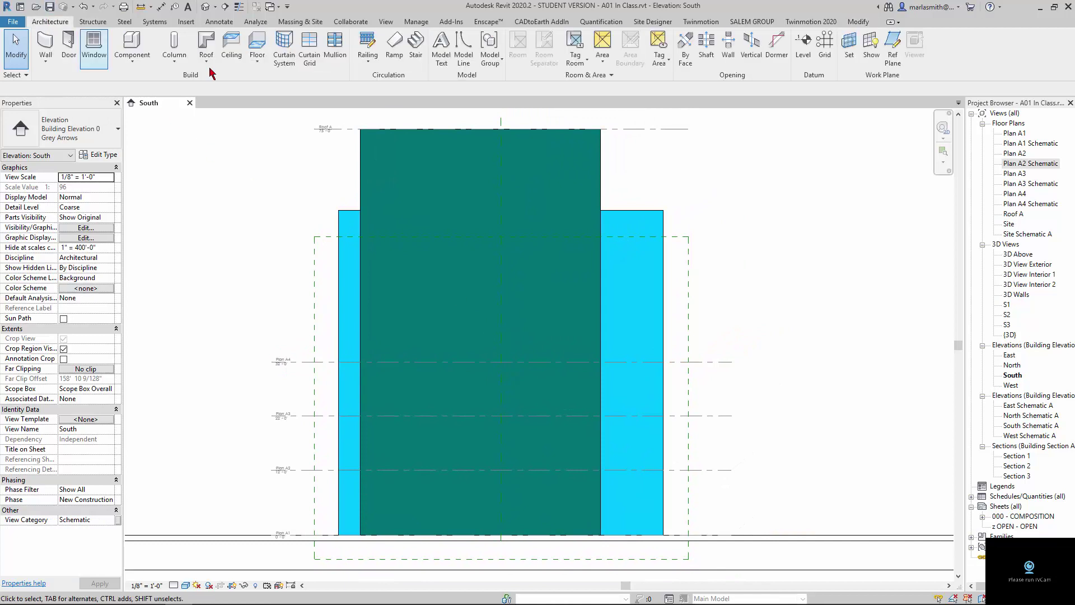
{"action": "left_click", "coordinate": [807, 56]}
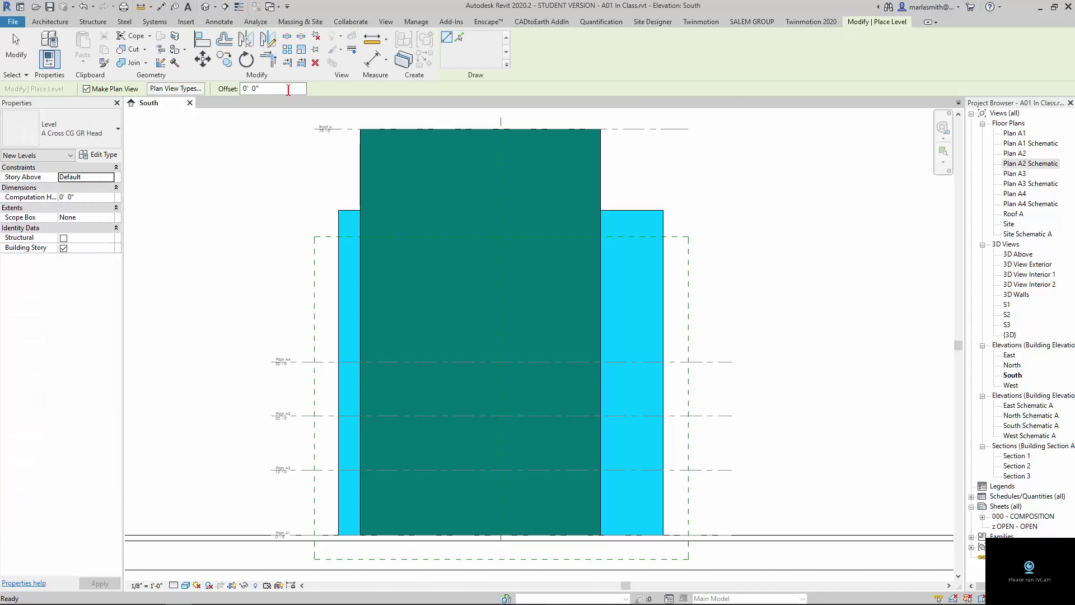
{"action": "left_click_drag", "start_coordinate": [287, 89], "coordinate": [229, 91]}
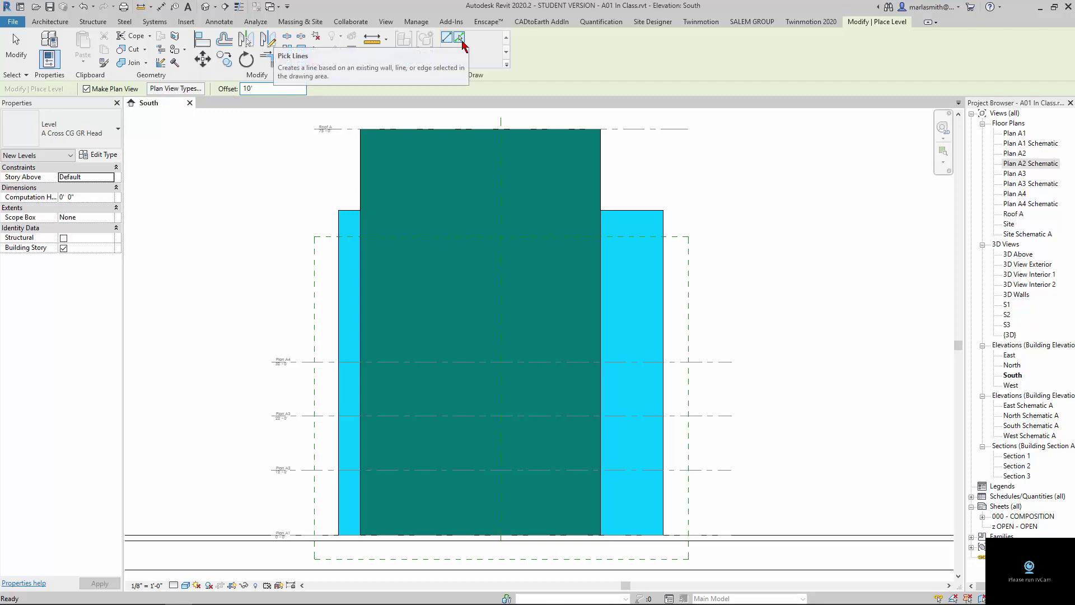
{"action": "left_click", "coordinate": [461, 38]}
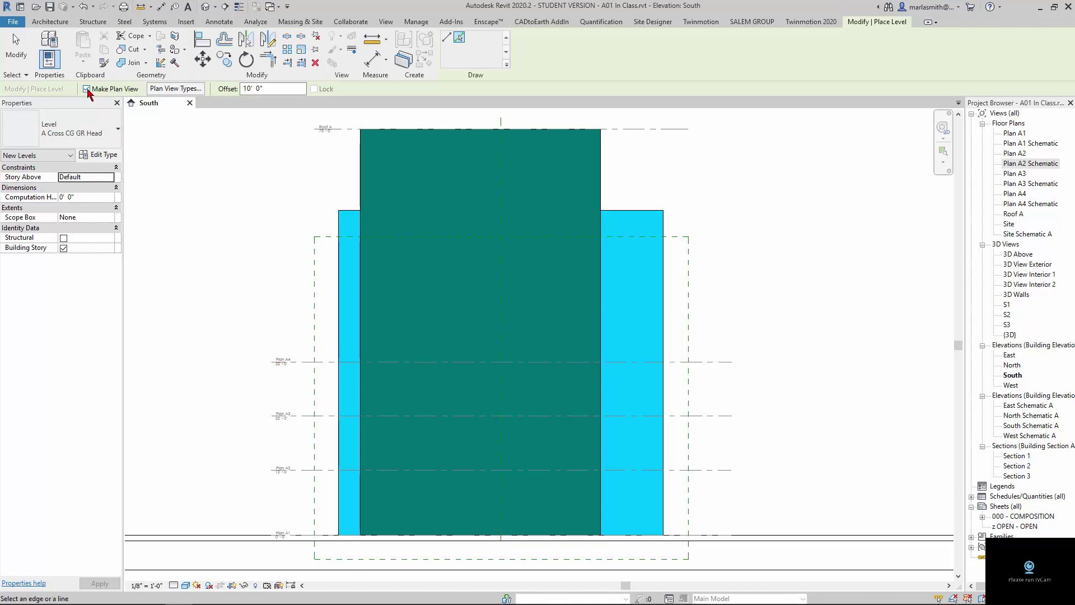
Limit plan views for new levels to Floor Plan and Structural Plan, excluding Ceiling Plan.
{"action": "left_click", "coordinate": [179, 90]}
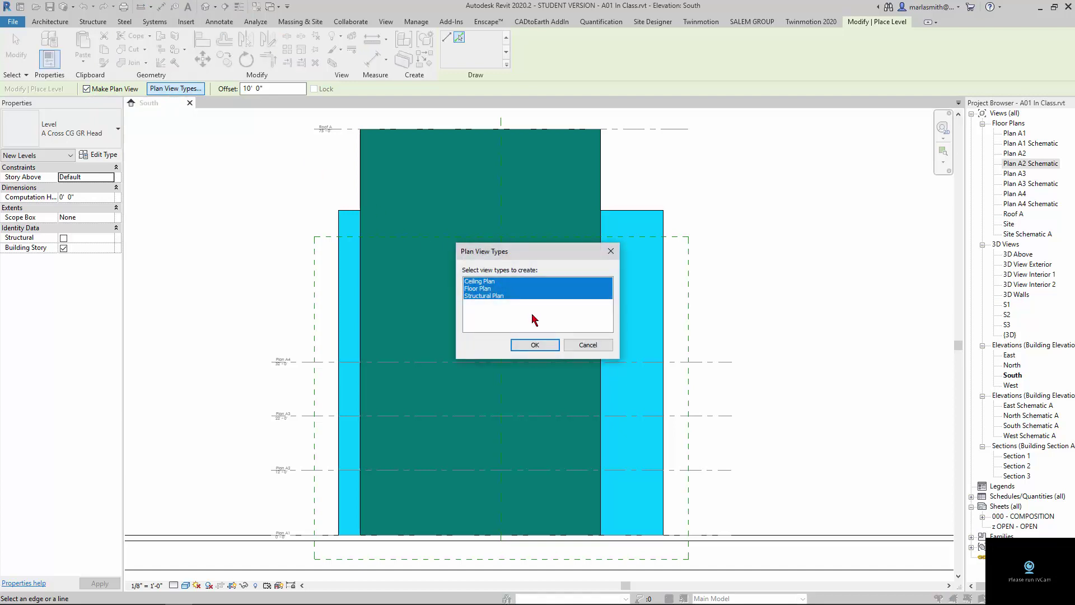
{"action": "left_click", "coordinate": [485, 281]}
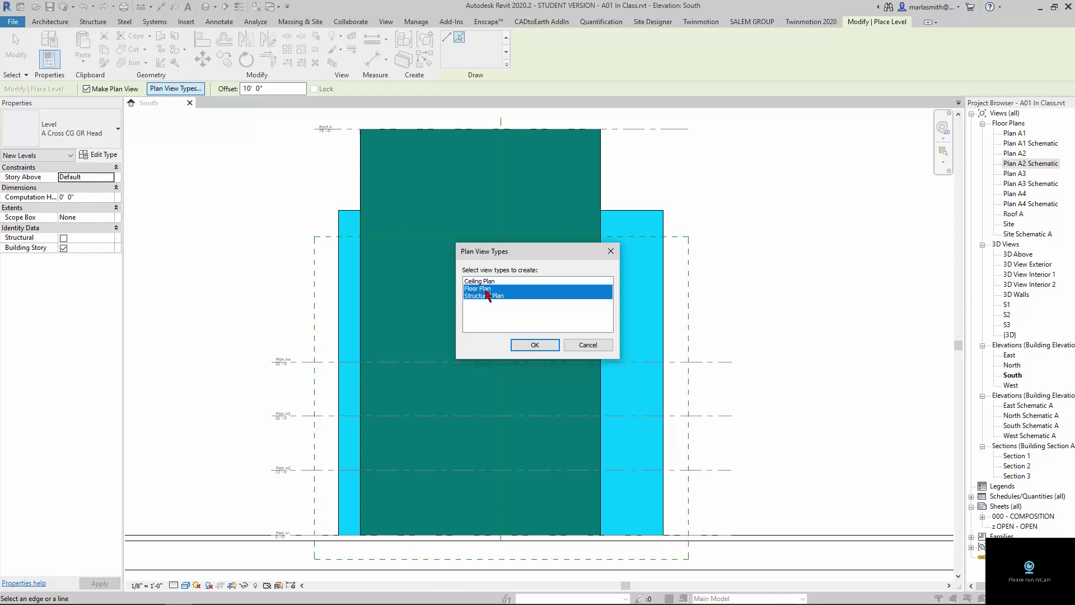
{"action": "left_click", "coordinate": [487, 289]}
{"action": "left_click", "coordinate": [487, 289]}
{"action": "left_click", "coordinate": [534, 345]}
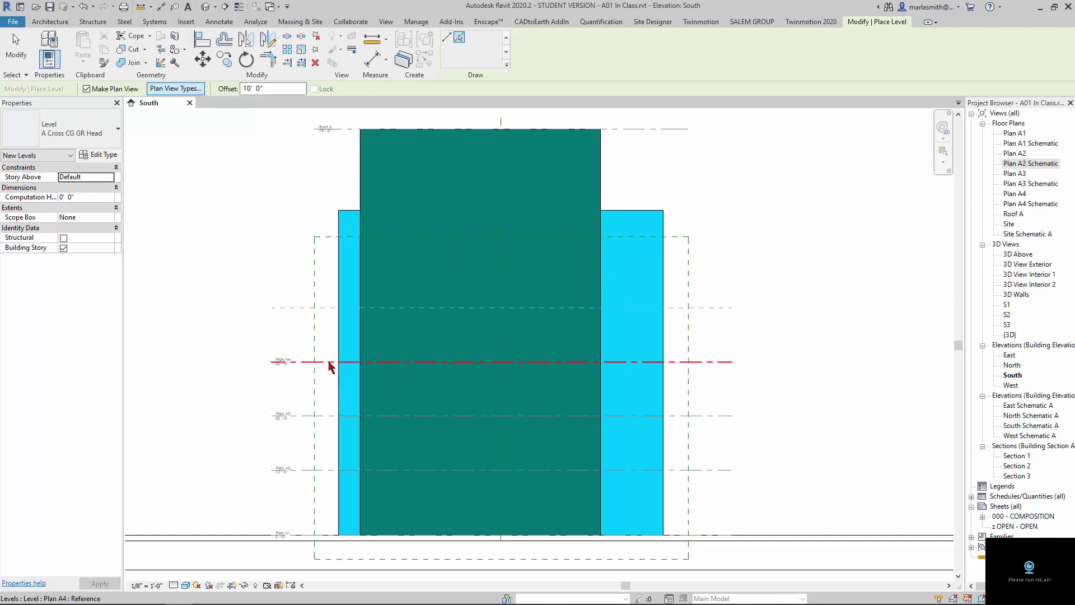
Create level Plan A5 at 42'-0" from Plan A4, renaming its views, then Plan A6 at 52'-0".
{"action": "left_click", "coordinate": [330, 363]}
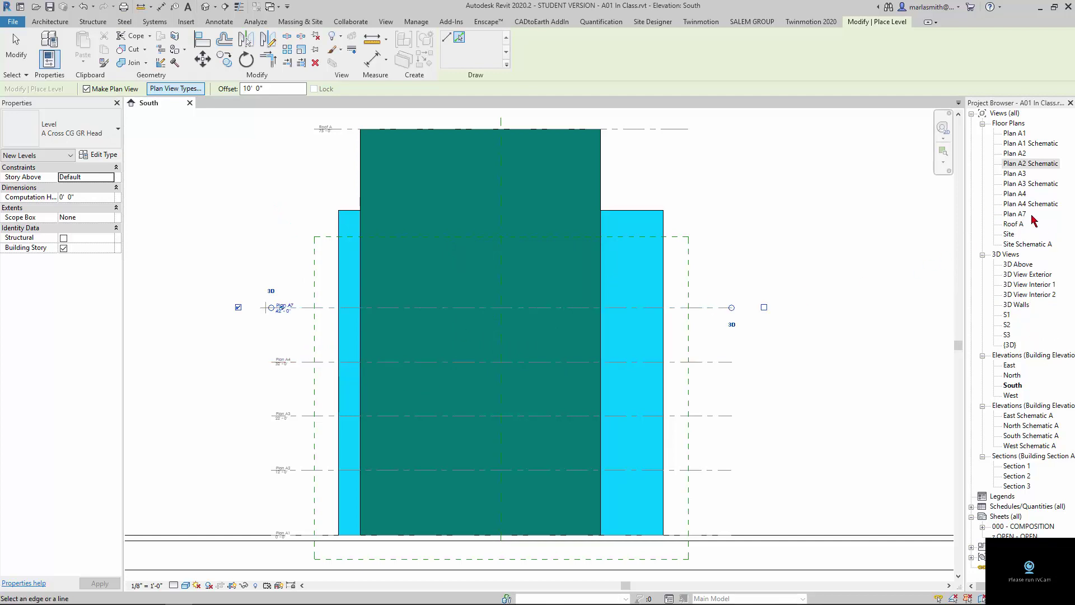
{"action": "left_click", "coordinate": [317, 308]}
{"action": "scroll", "coordinate": [316, 309], "scroll_direction": "up", "scroll_amount": 5}
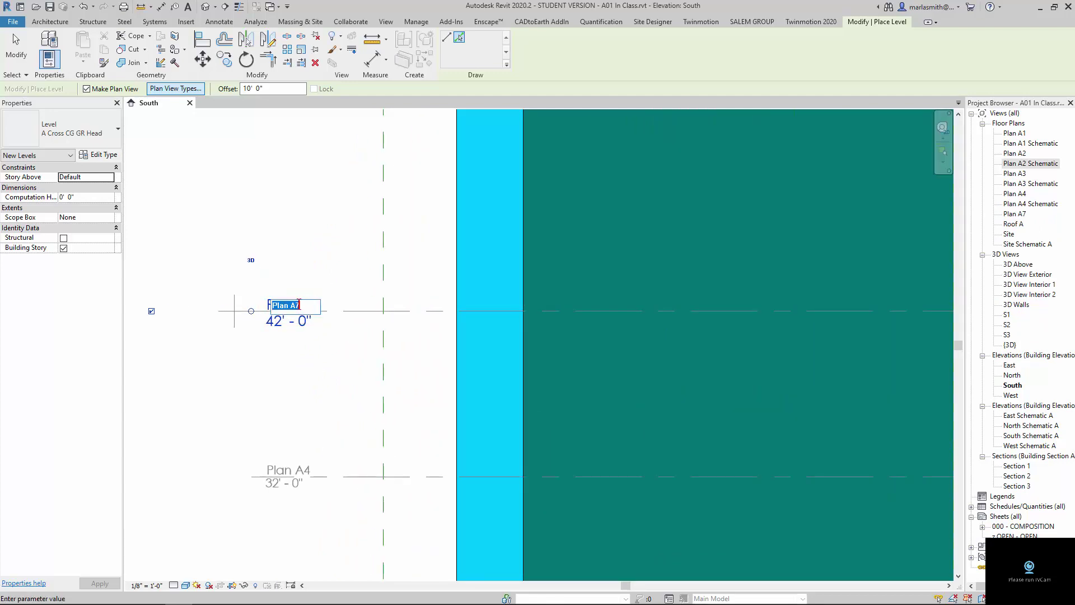
{"action": "left_click", "coordinate": [300, 305]}
{"action": "key", "text": "Return"}
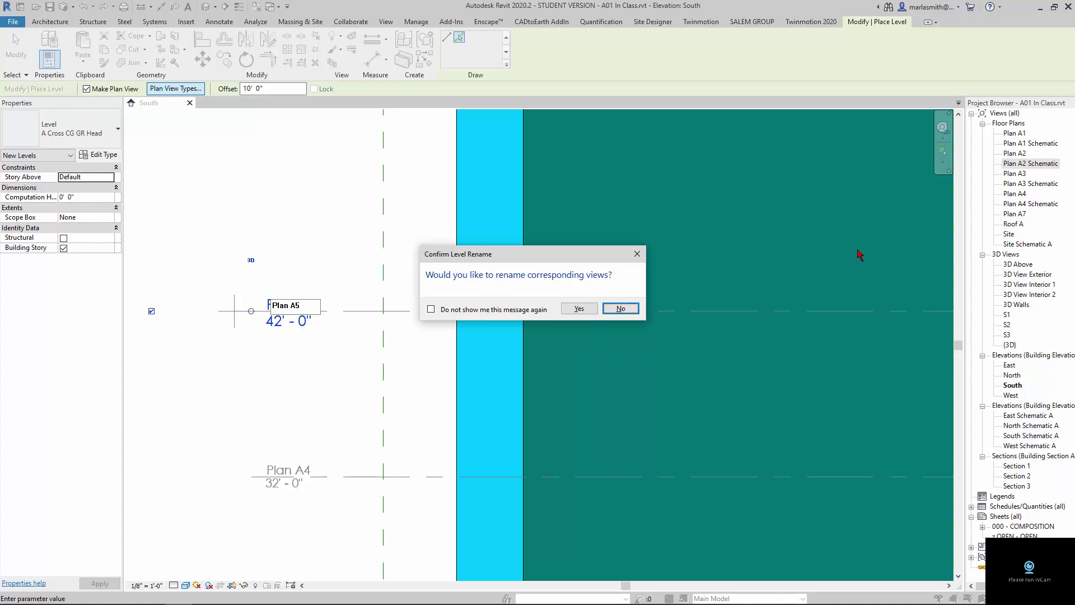
{"action": "left_click", "coordinate": [579, 309]}
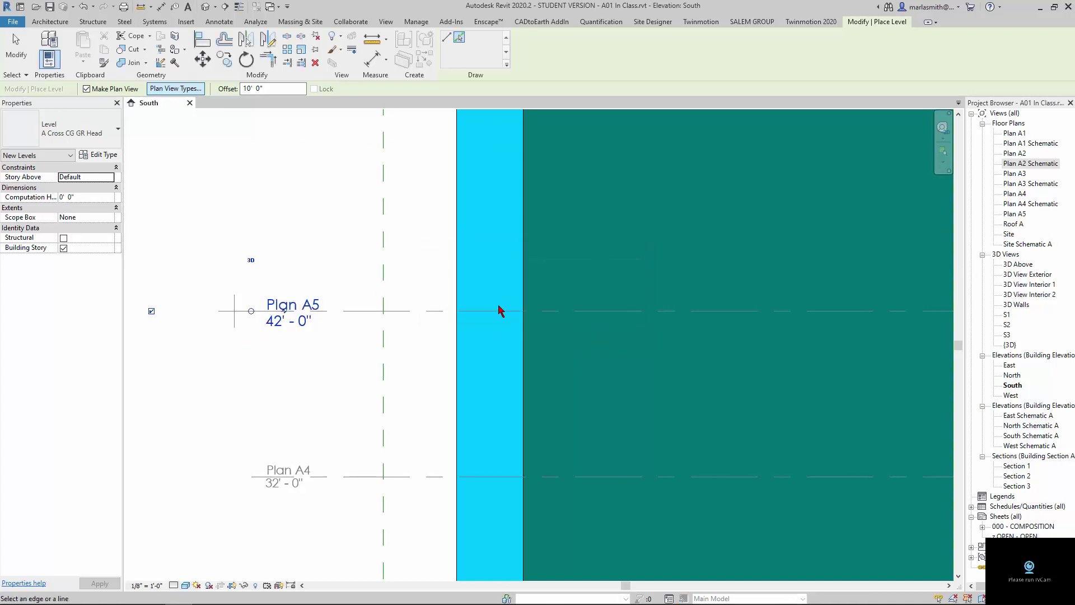
{"action": "scroll", "coordinate": [305, 328], "scroll_direction": "down", "scroll_amount": 2}
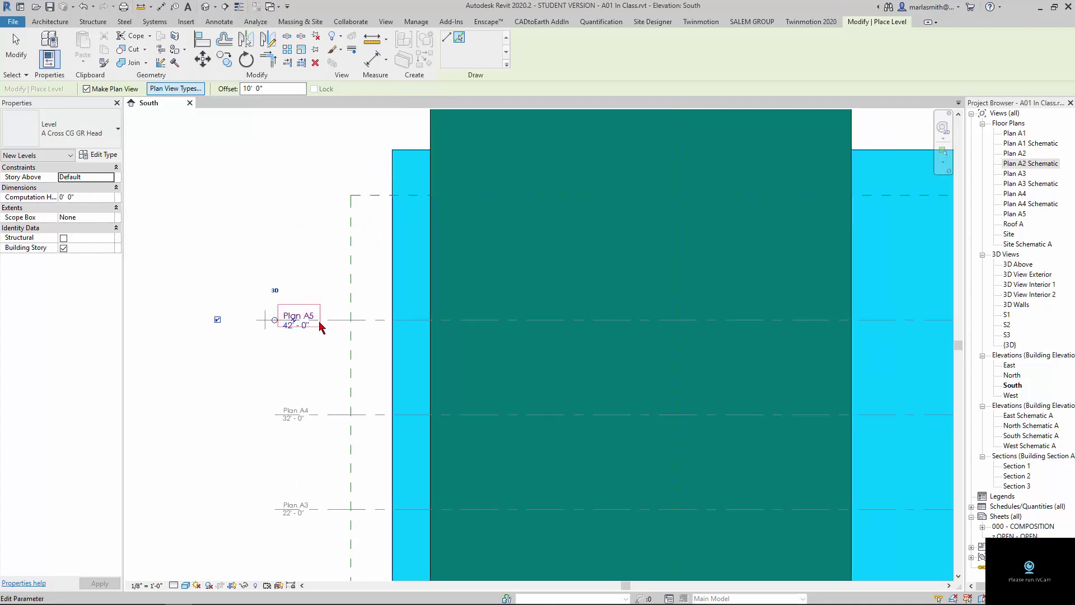
{"action": "left_click", "coordinate": [370, 322]}
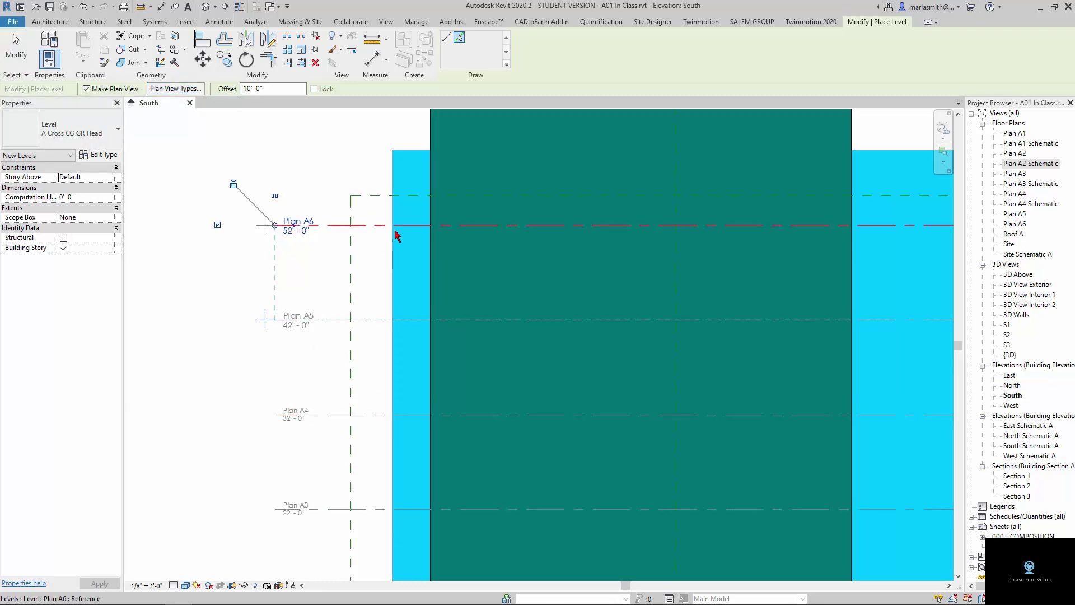
Switch Plan A5, then Plan A6, to the CG GR Text level type in Properties.
{"action": "left_click", "coordinate": [22, 66]}
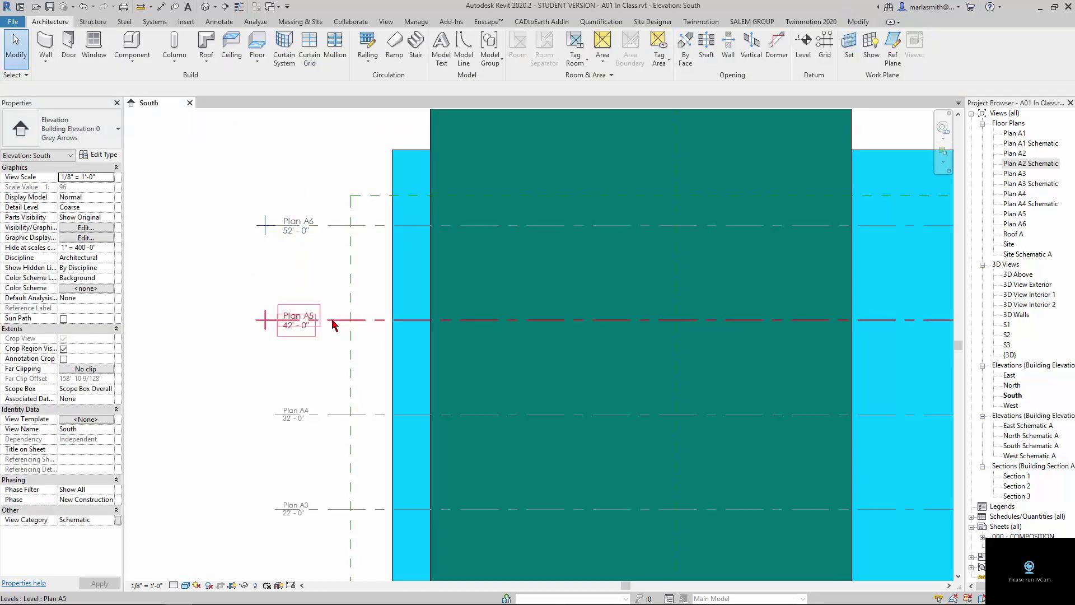
{"action": "left_click", "coordinate": [333, 323]}
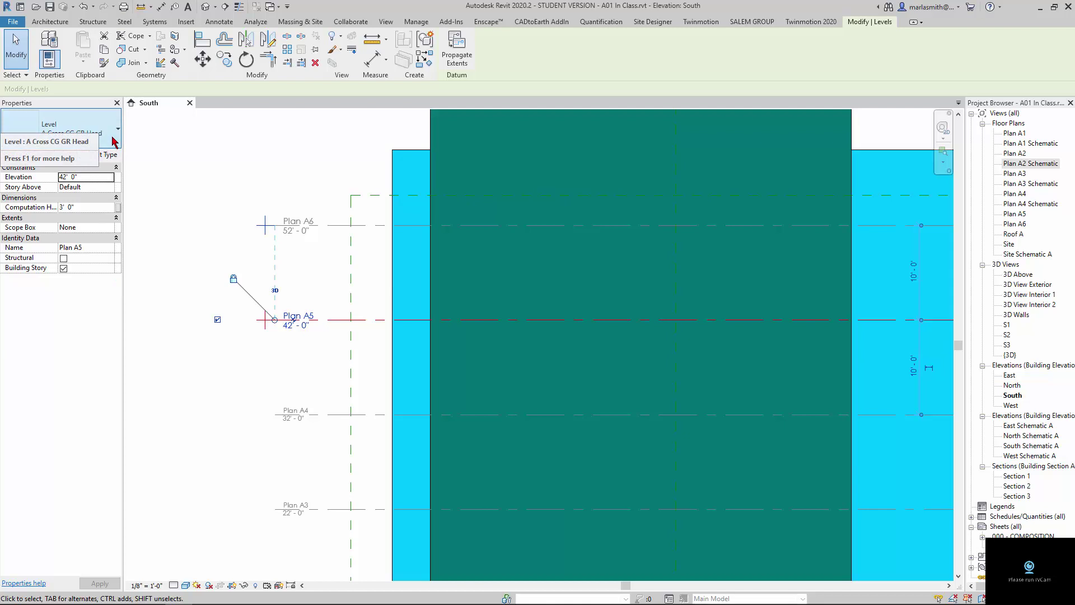
{"action": "left_click", "coordinate": [115, 141]}
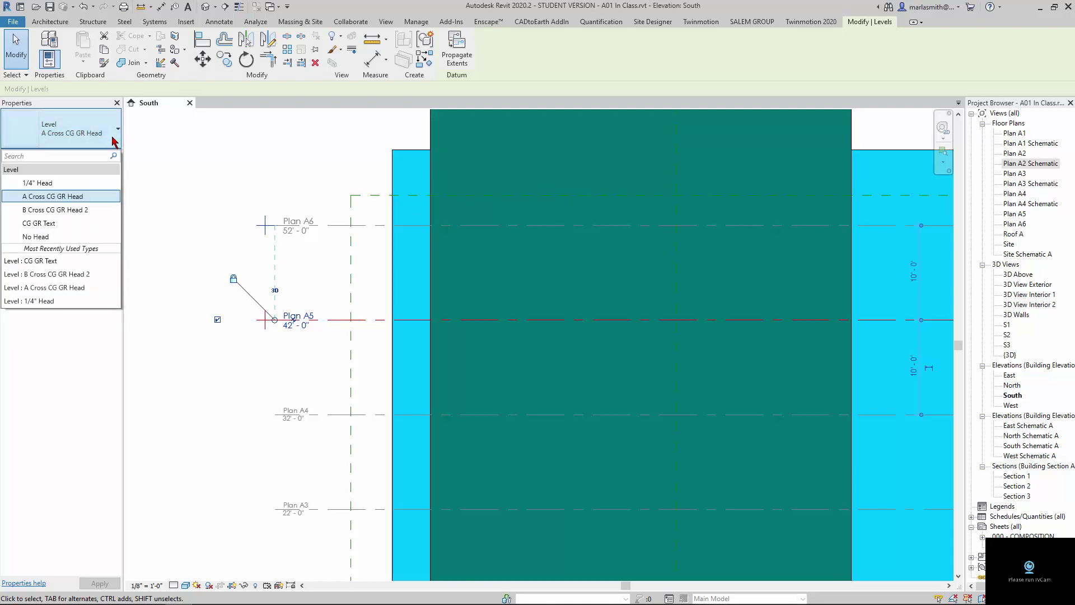
{"action": "left_click", "coordinate": [49, 224]}
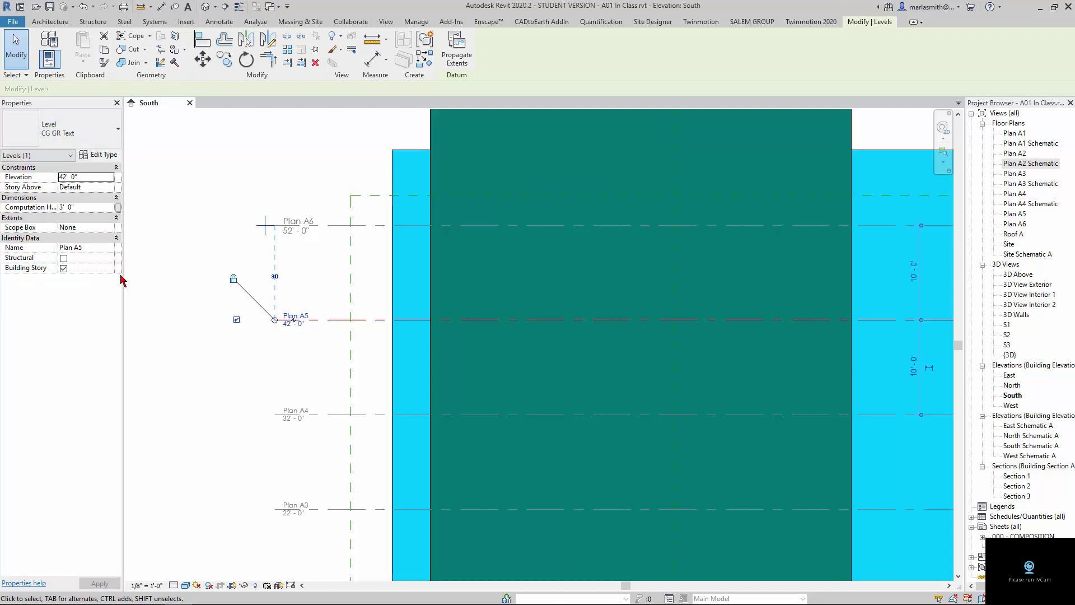
{"action": "left_click", "coordinate": [317, 400]}
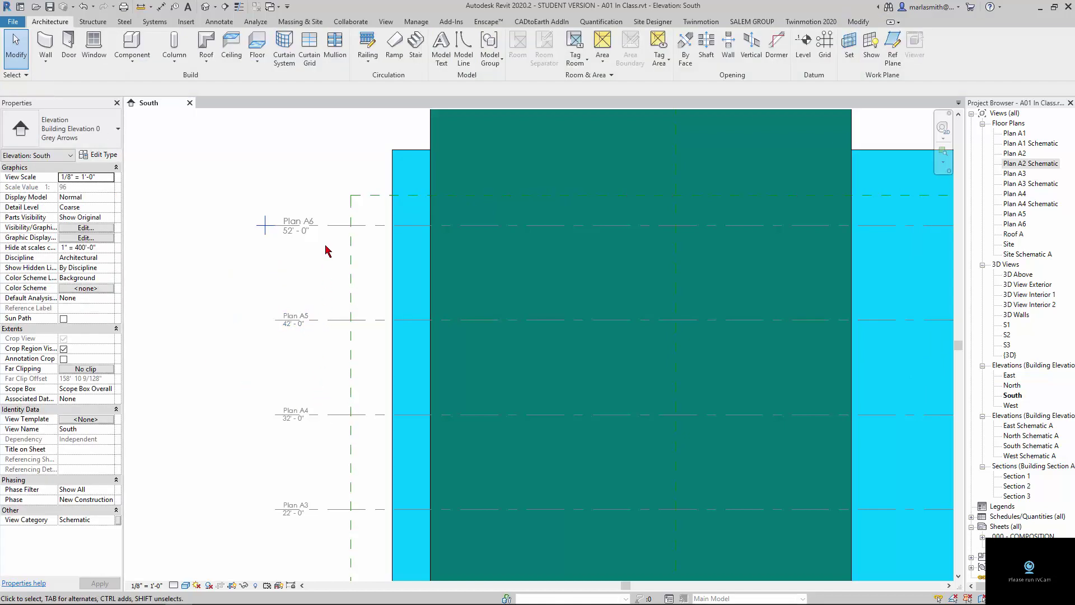
{"action": "left_click", "coordinate": [337, 226]}
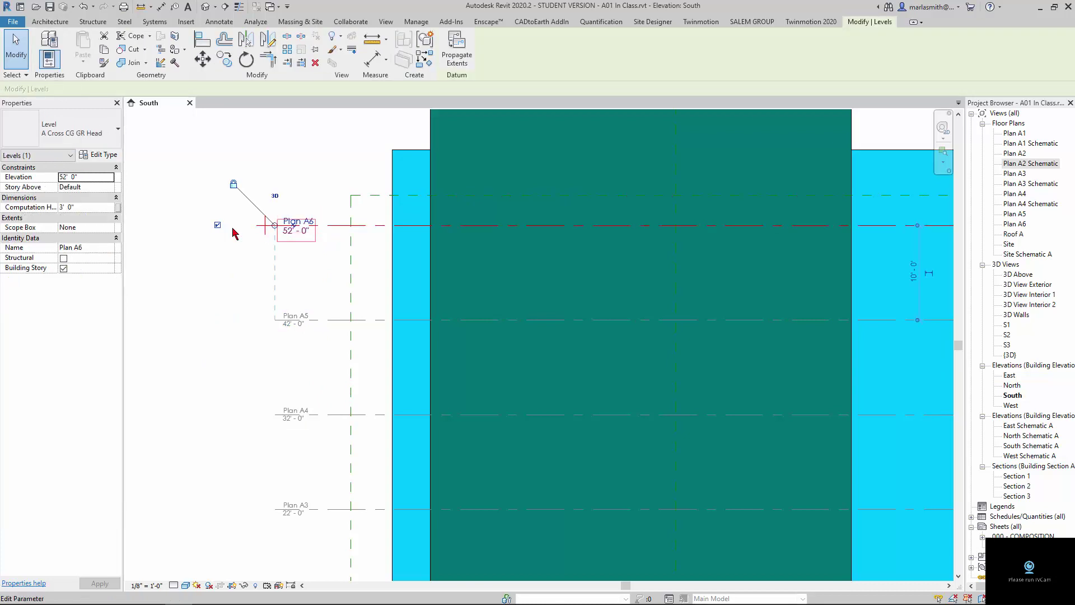
{"action": "left_click", "coordinate": [102, 141]}
{"action": "left_click", "coordinate": [66, 223]}
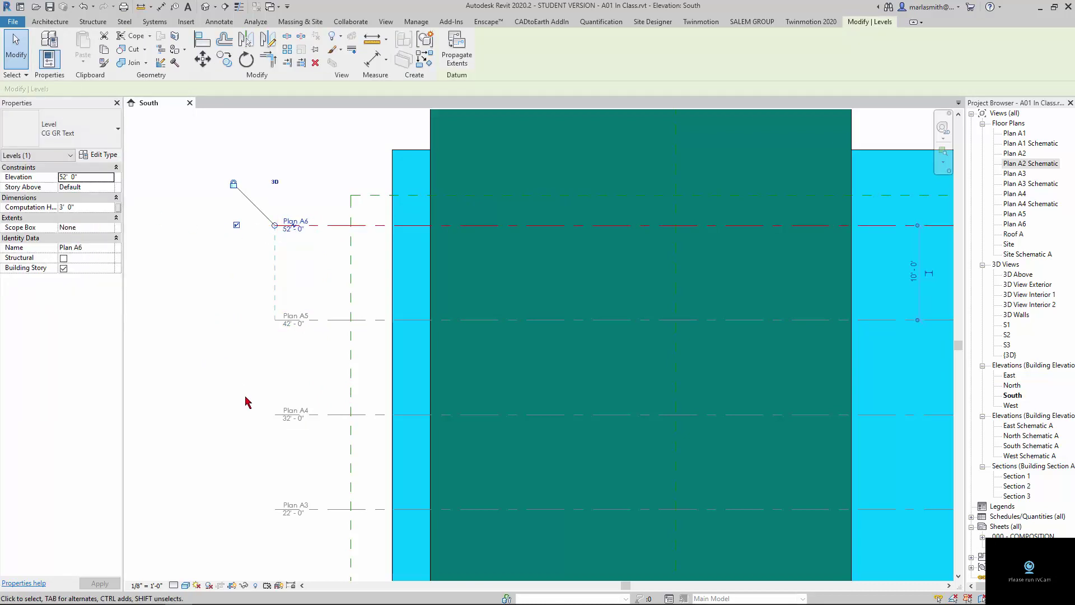
{"action": "left_click", "coordinate": [223, 390]}
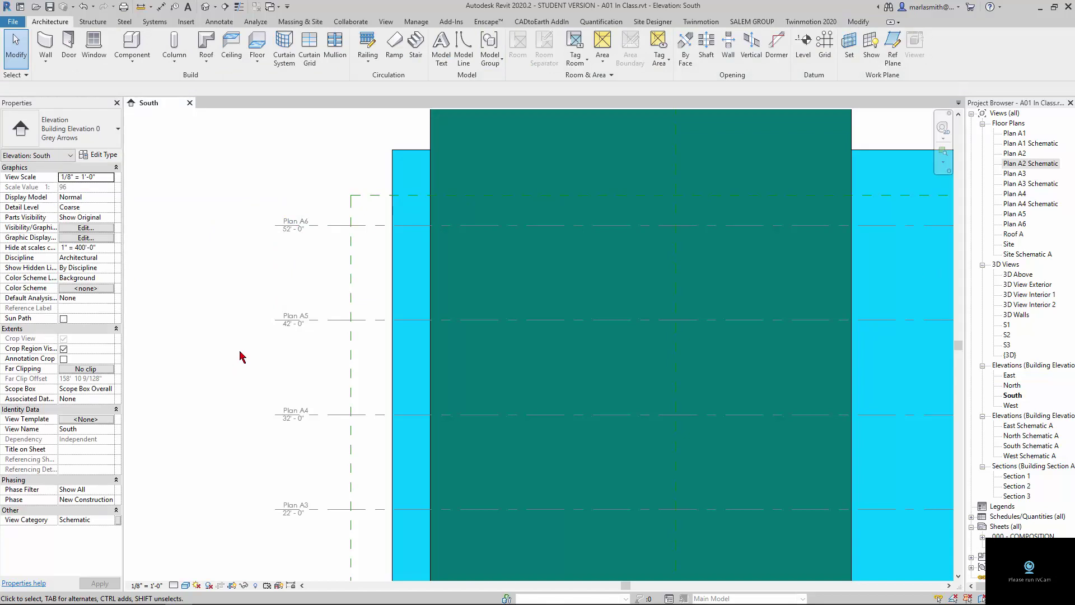
{"action": "scroll", "coordinate": [269, 261], "scroll_direction": "down", "scroll_amount": 3}
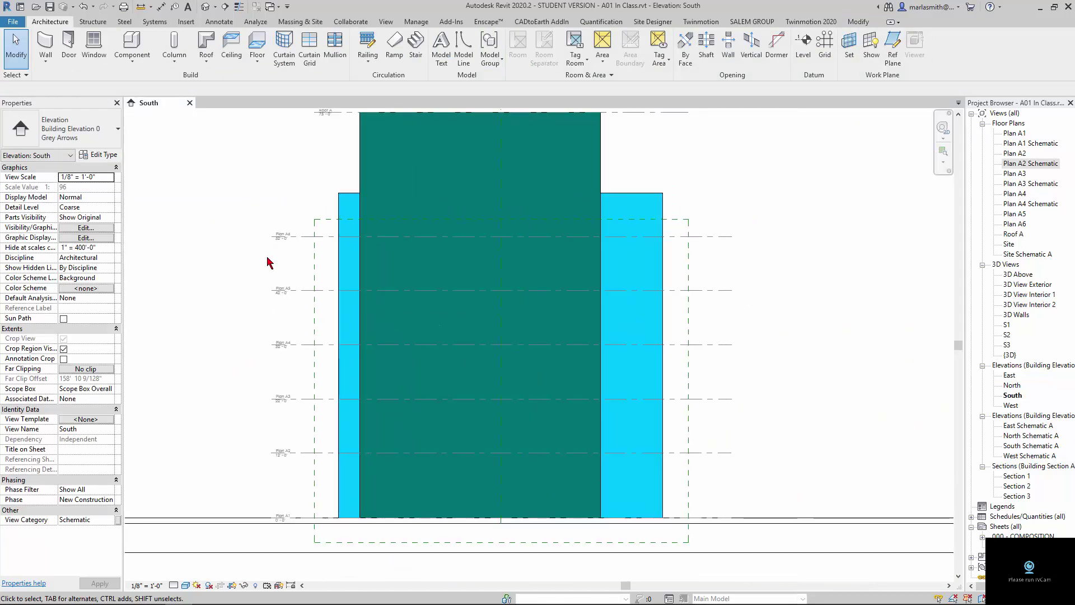